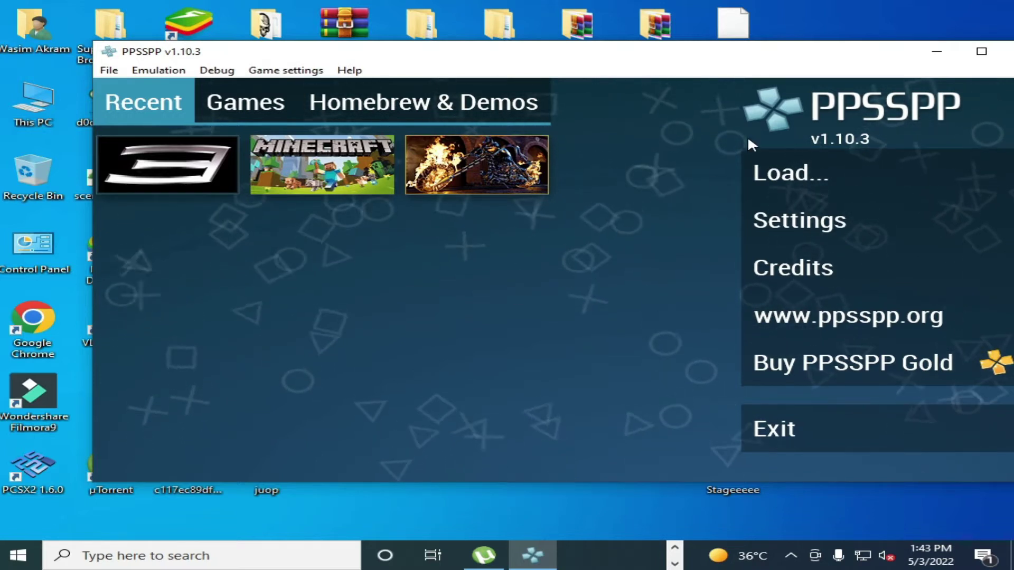
Step: Close the PPSSPP v1.10.3 window and launch PPSSPPWindows64 from the ppsspp_win folder on Local Disk (E:)
drag(739, 61, 589, 86)
click(832, 82)
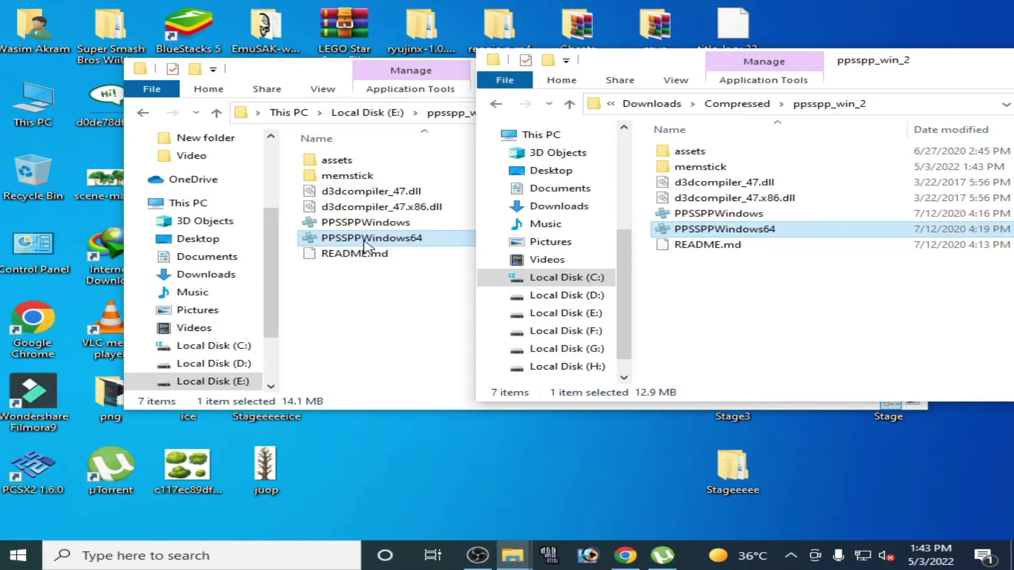
click(364, 243)
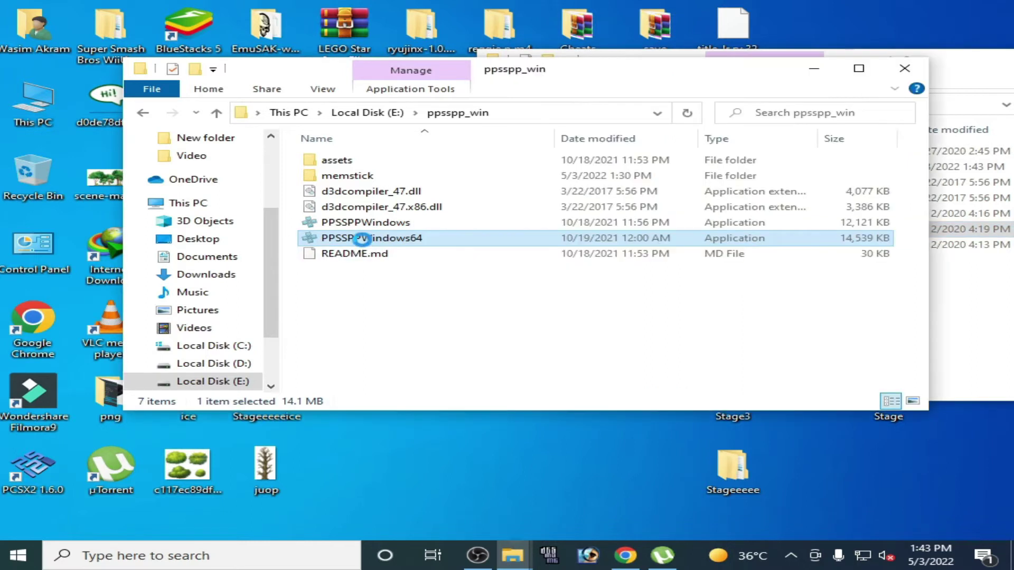
right_click(365, 243)
click(423, 197)
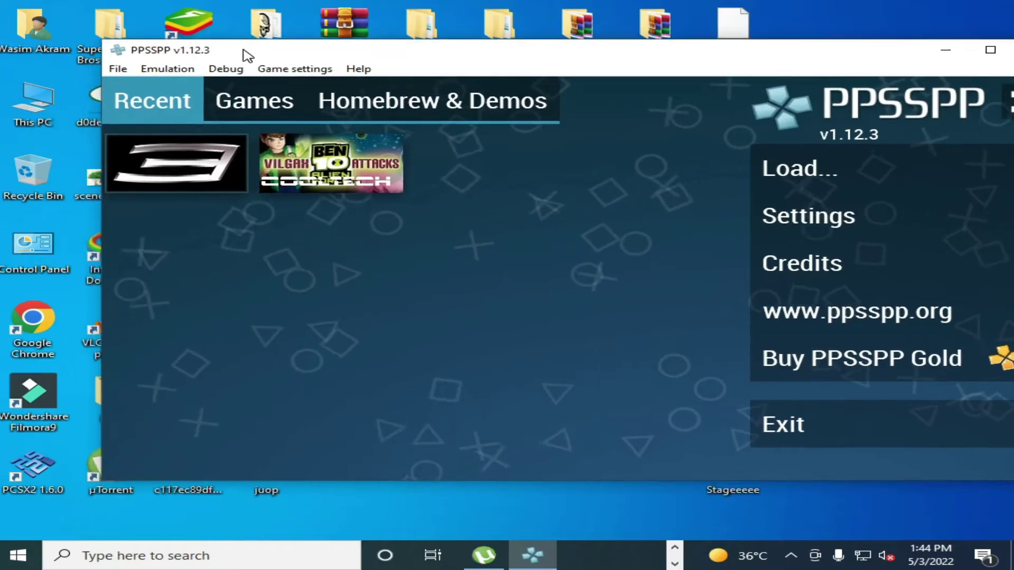
drag(525, 153, 403, 137)
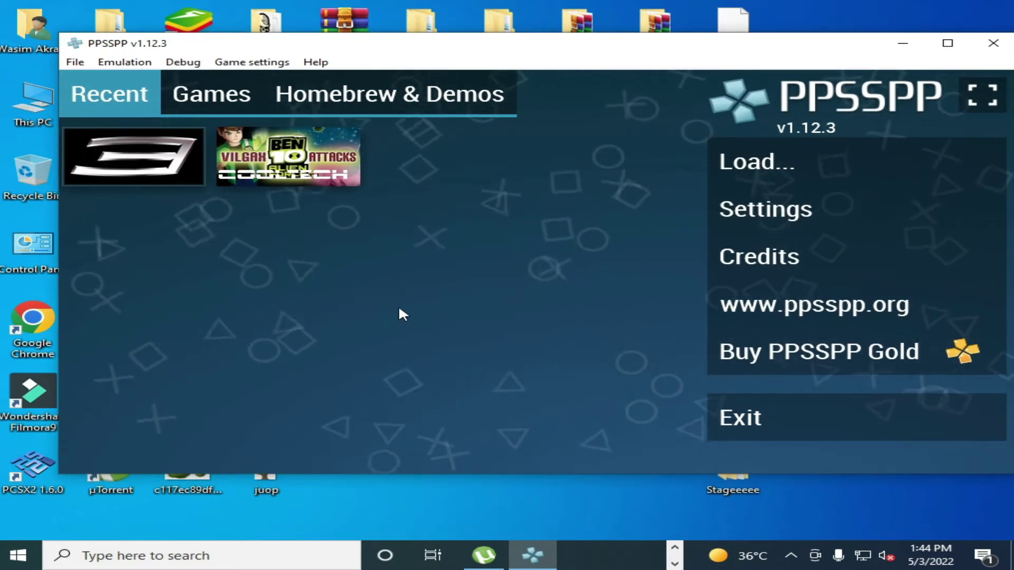
Step: Enable Ignore bad memory accesses in the Emulation section of the System settings
click(768, 210)
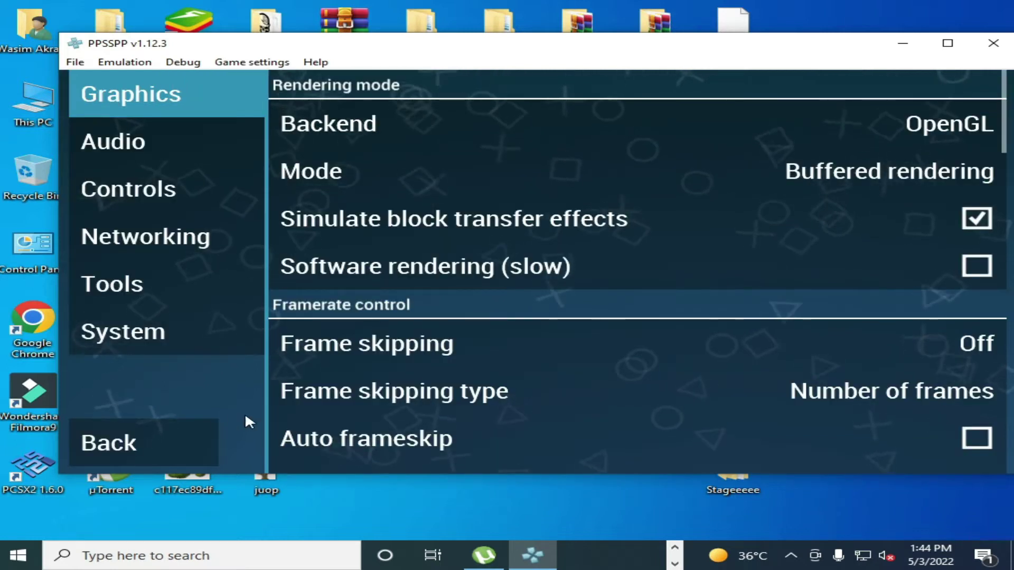
click(153, 337)
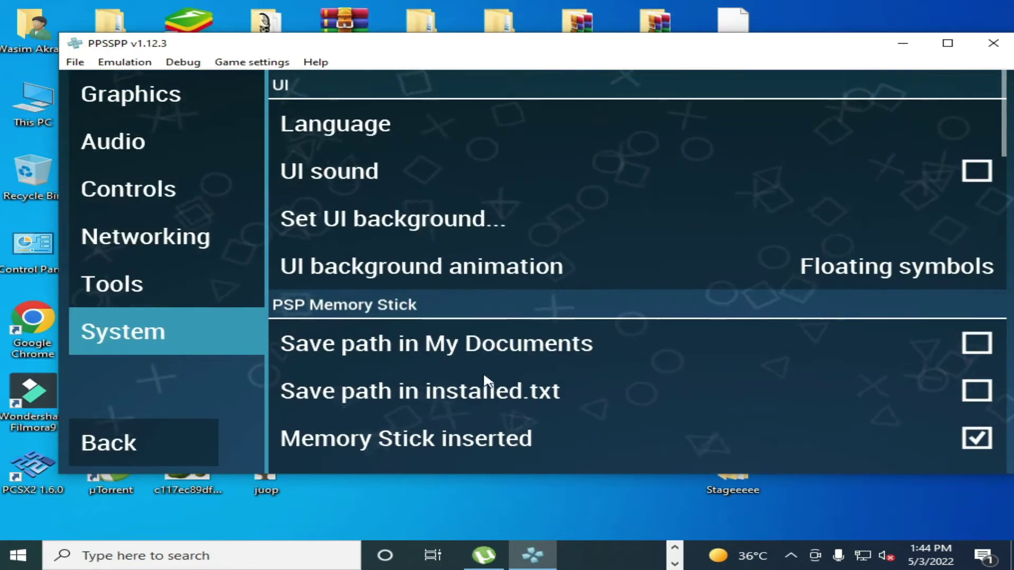
scroll(494, 387, down, 4)
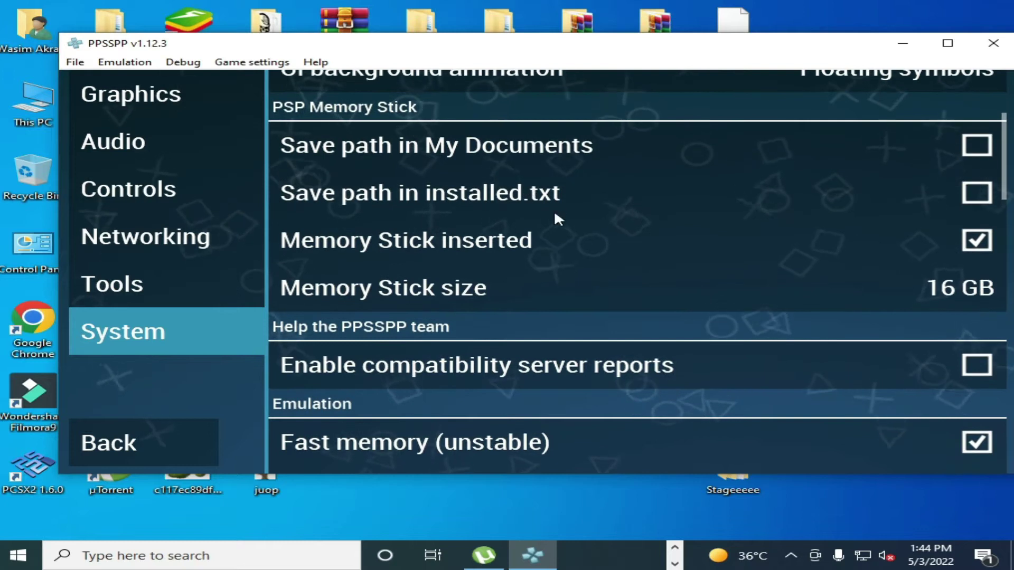
scroll(499, 264, down, 2)
scroll(510, 232, down, 2)
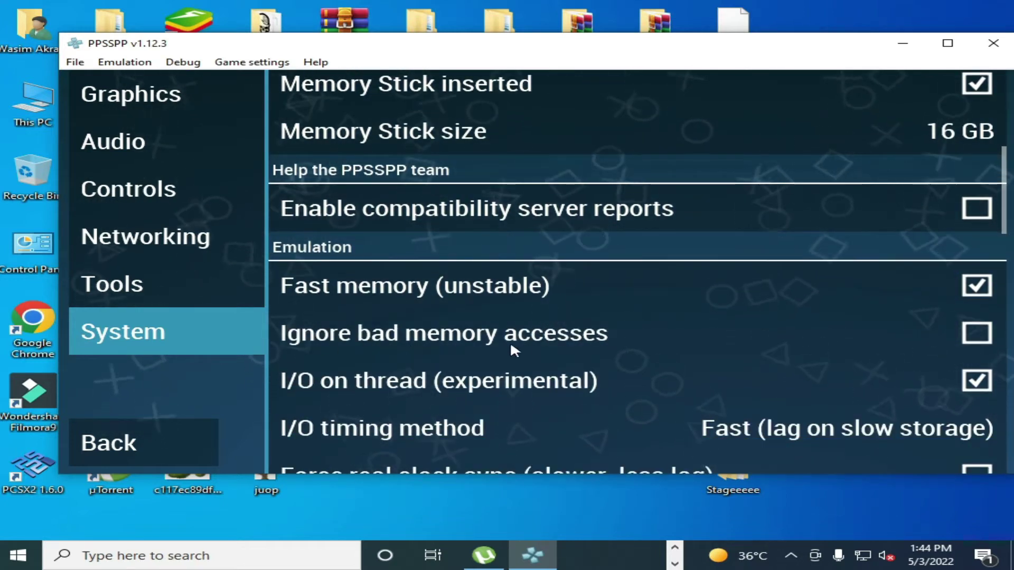
click(978, 338)
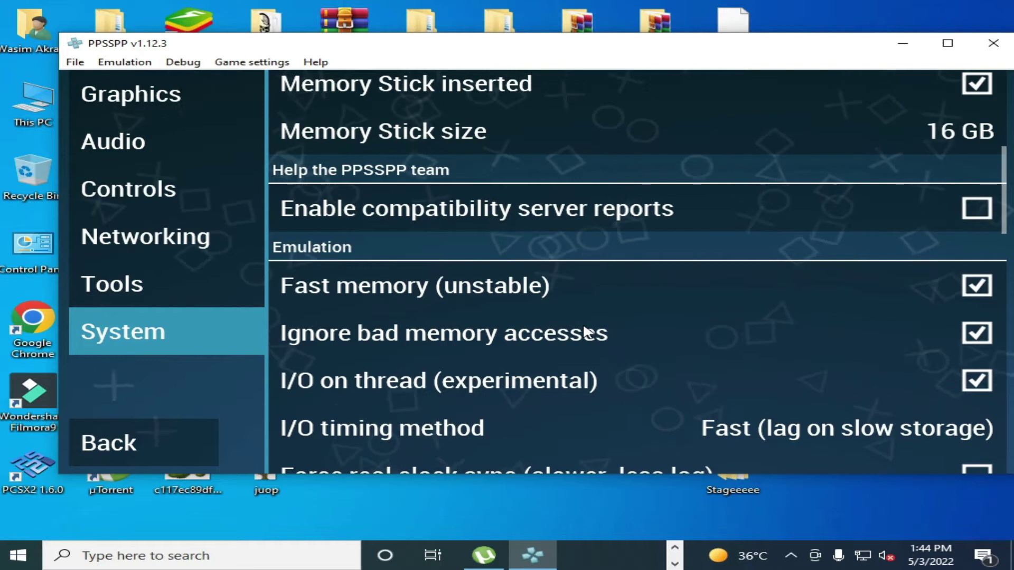
Step: Change the graphics backend to Direct3D 9 and restart the emulator
click(154, 108)
click(338, 132)
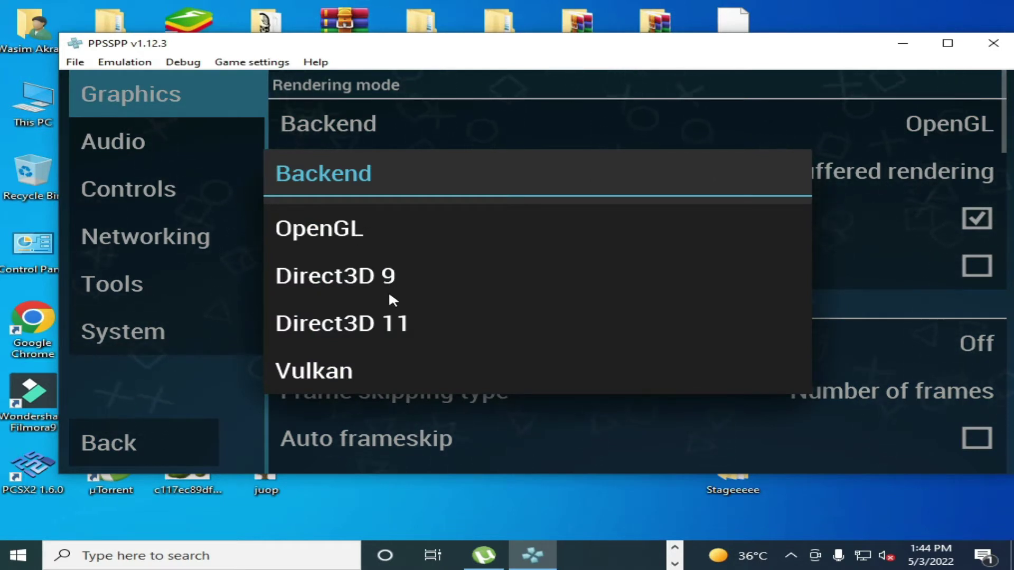
click(344, 280)
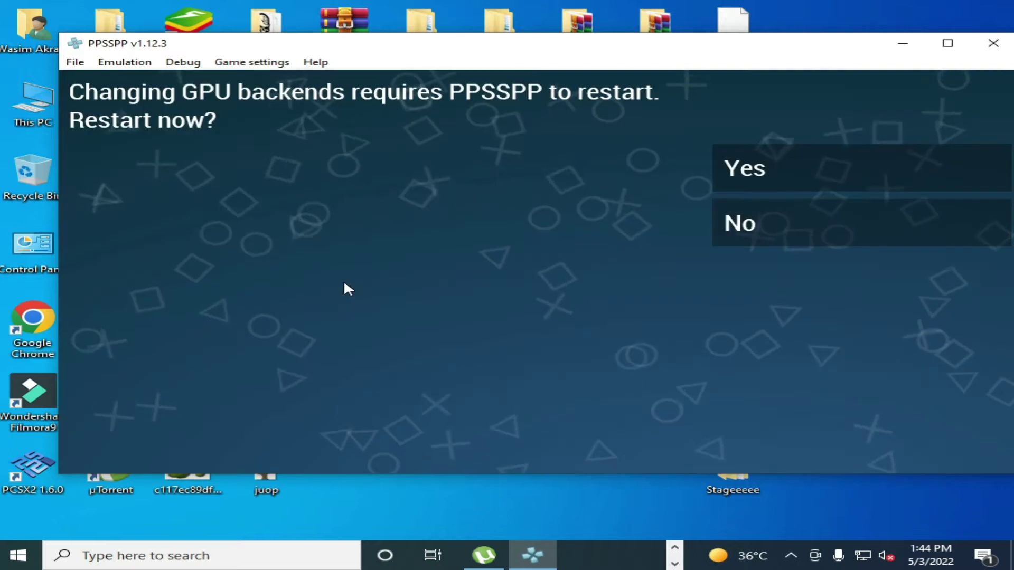
click(767, 165)
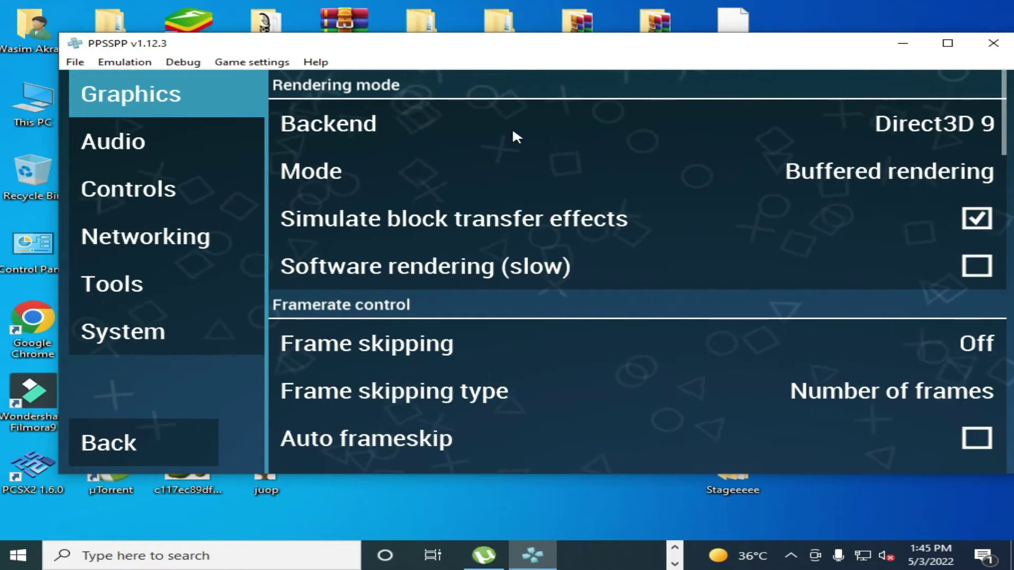
Step: Change the graphics backend to Direct3D 11 with a restart, and choose Vulkan as a further alternative
click(430, 125)
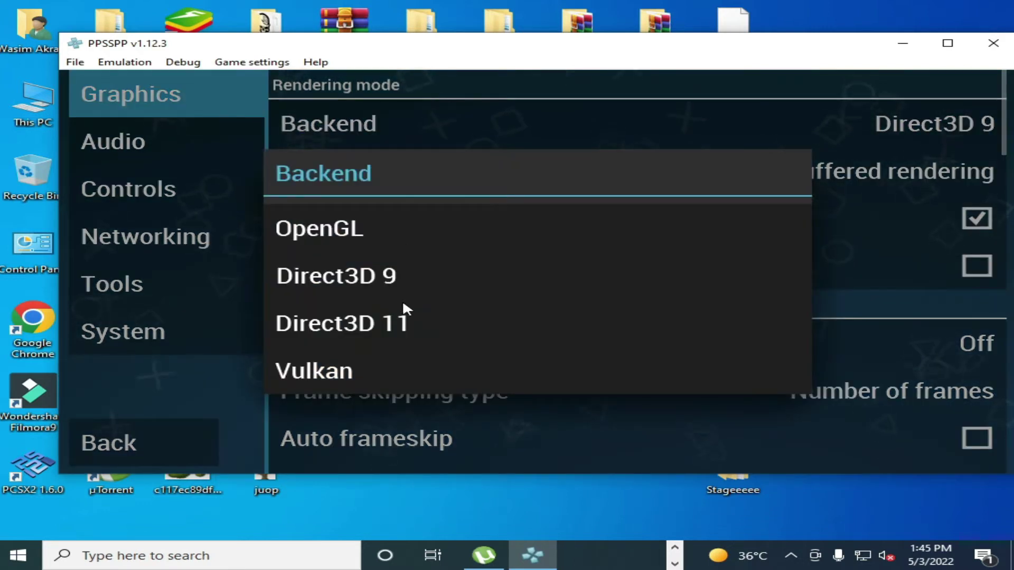
click(372, 328)
click(762, 180)
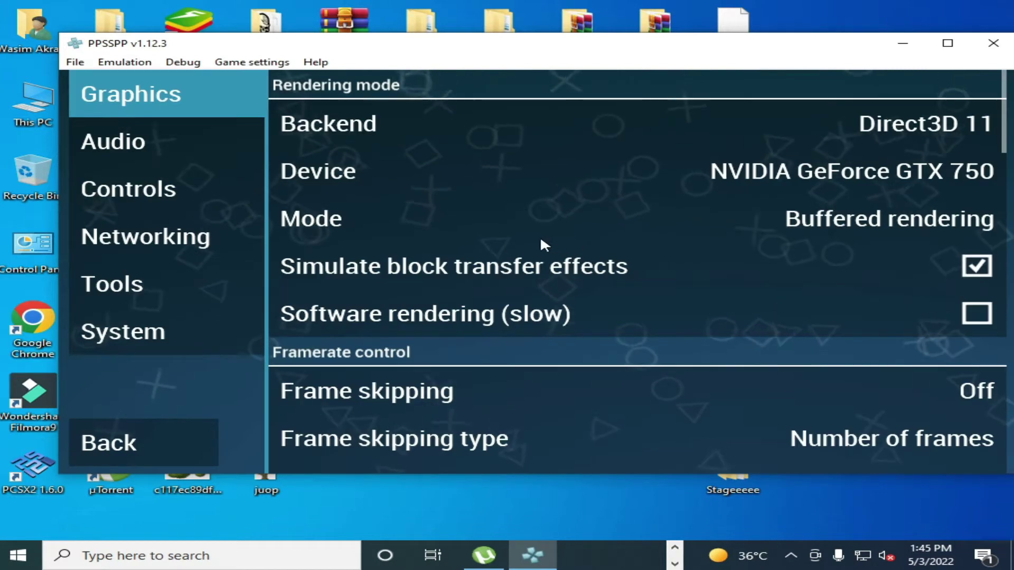
click(387, 125)
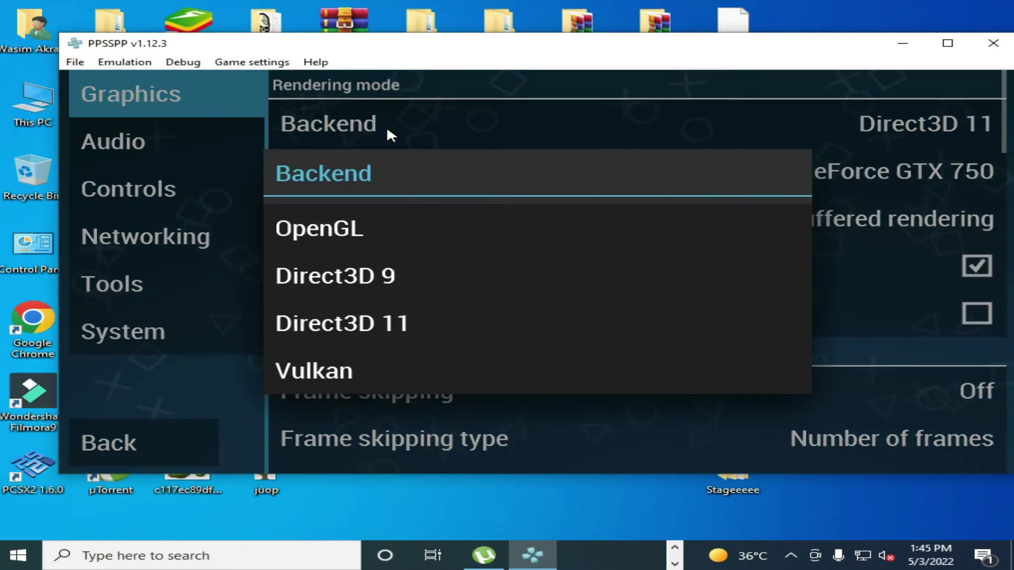
click(347, 371)
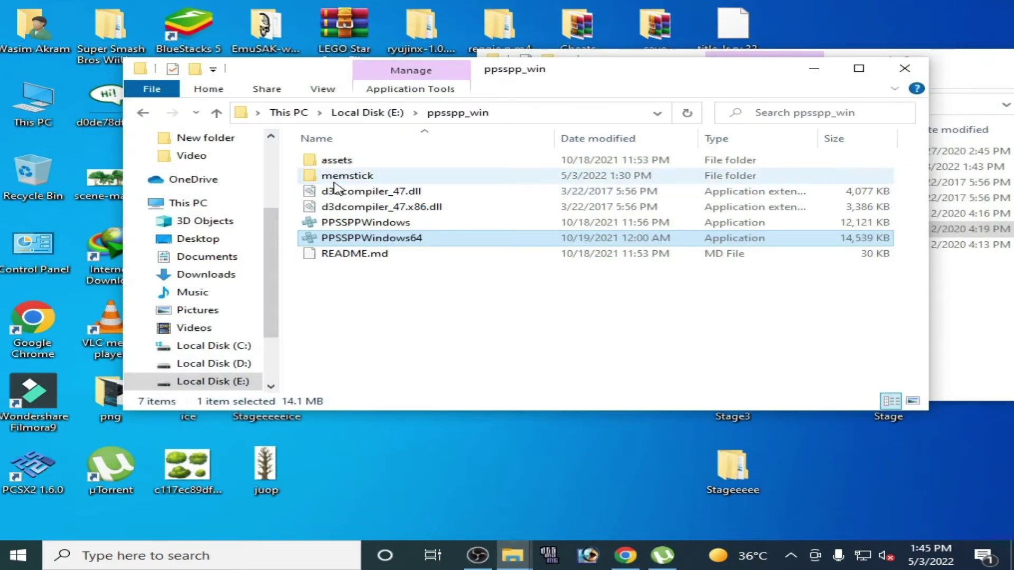
Step: Delete the PSP folder inside the memstick folder of ppsspp_win
double_click(348, 179)
double_click(328, 162)
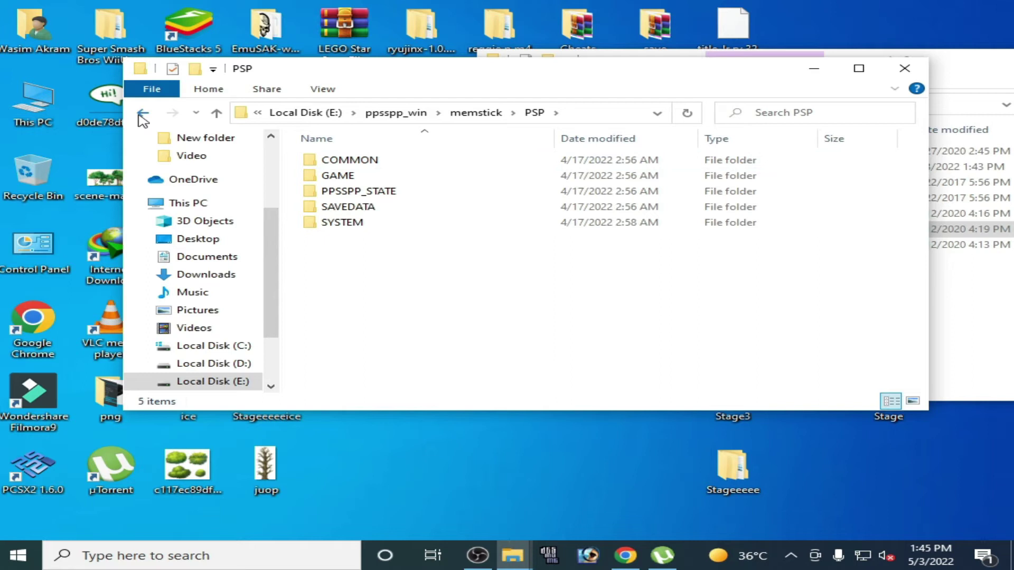
click(143, 114)
right_click(326, 163)
click(340, 486)
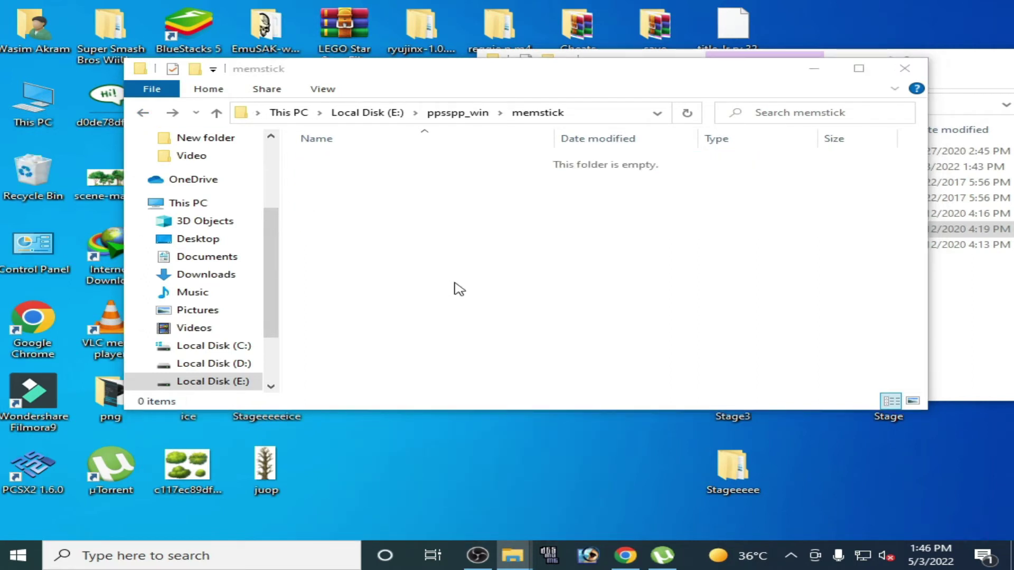
Step: Delete the psp folder from Documents and close that folder window
double_click(42, 114)
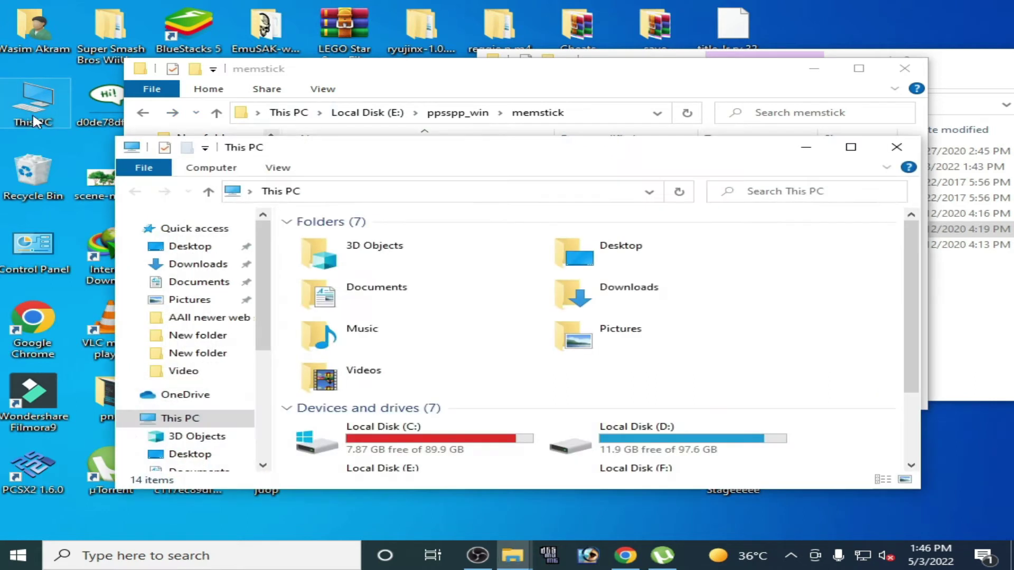
click(193, 283)
click(347, 288)
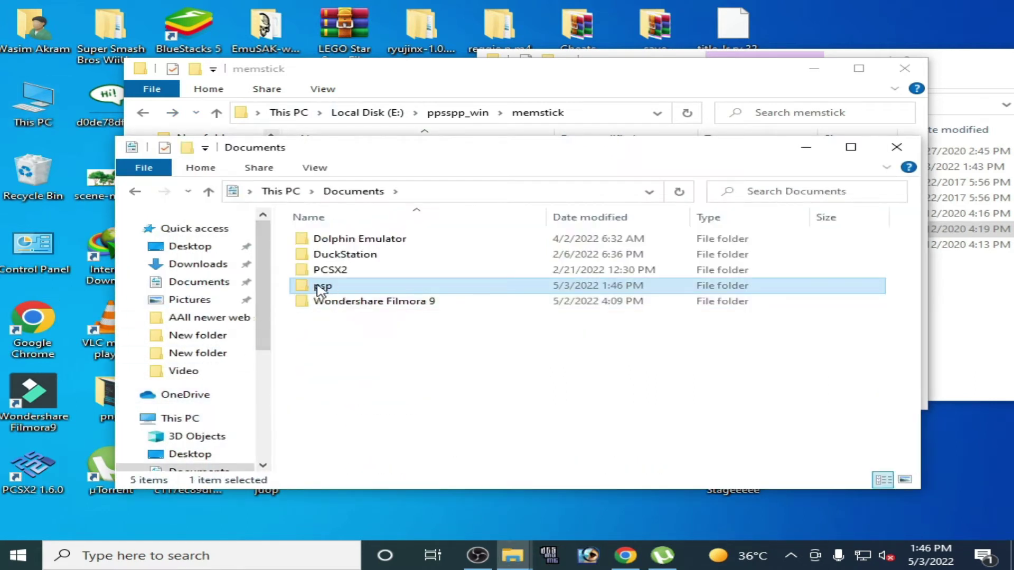
right_click(327, 291)
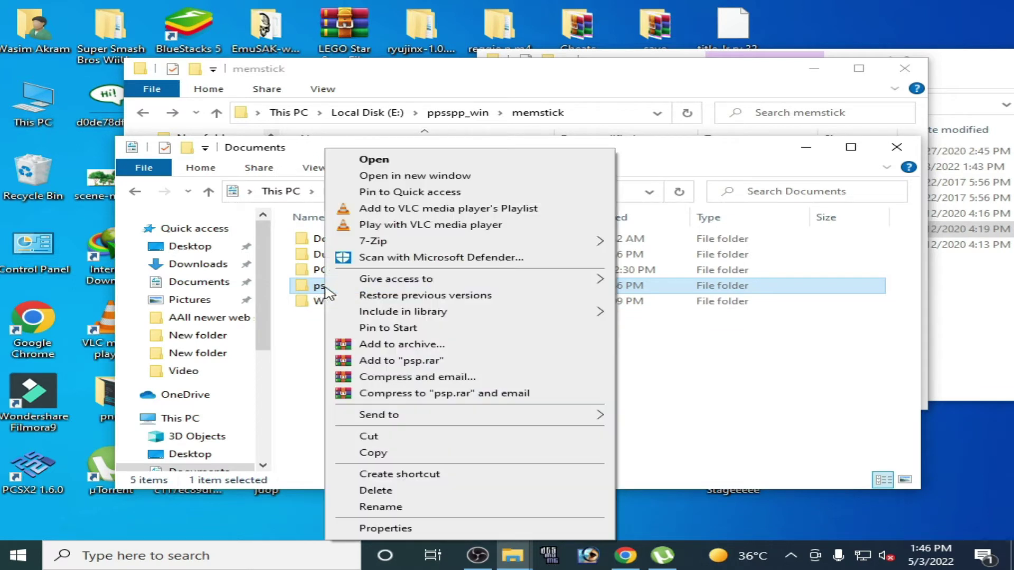
click(387, 490)
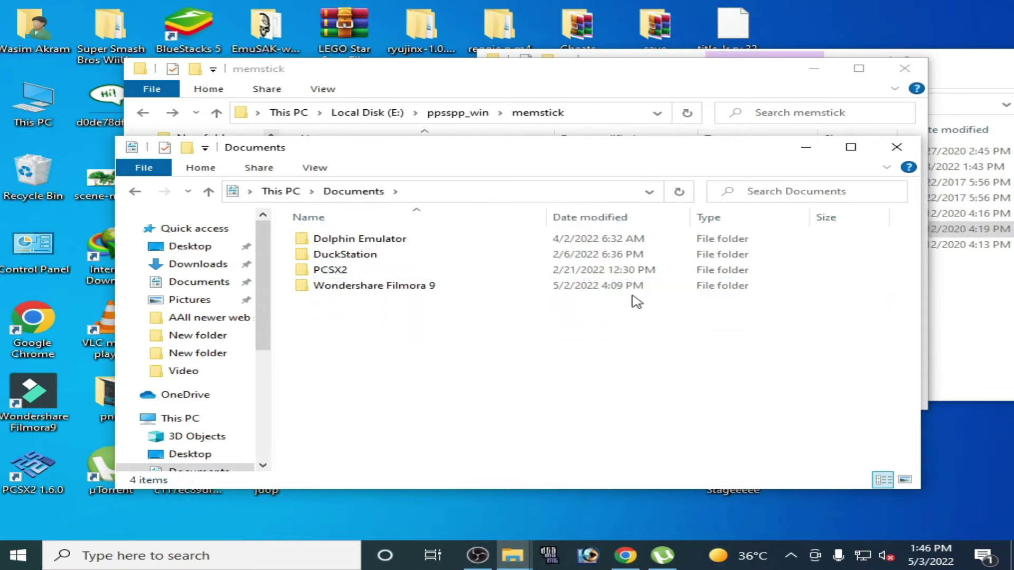
click(896, 148)
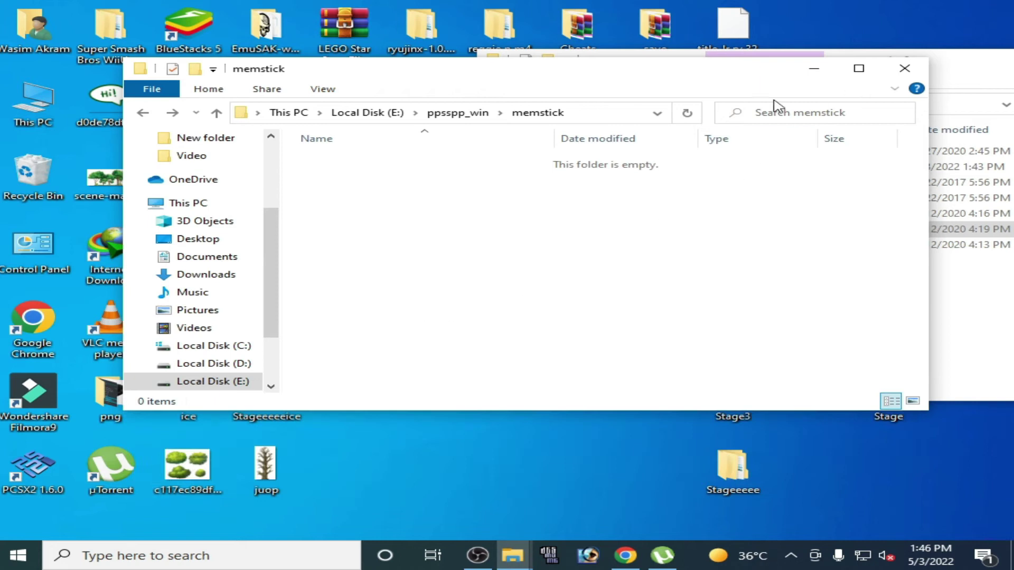
Step: Relaunch PPSSPPWindows64 and load the Ghost Rider (USA) disc image from New folder on Local Disk (D:) into it
click(142, 113)
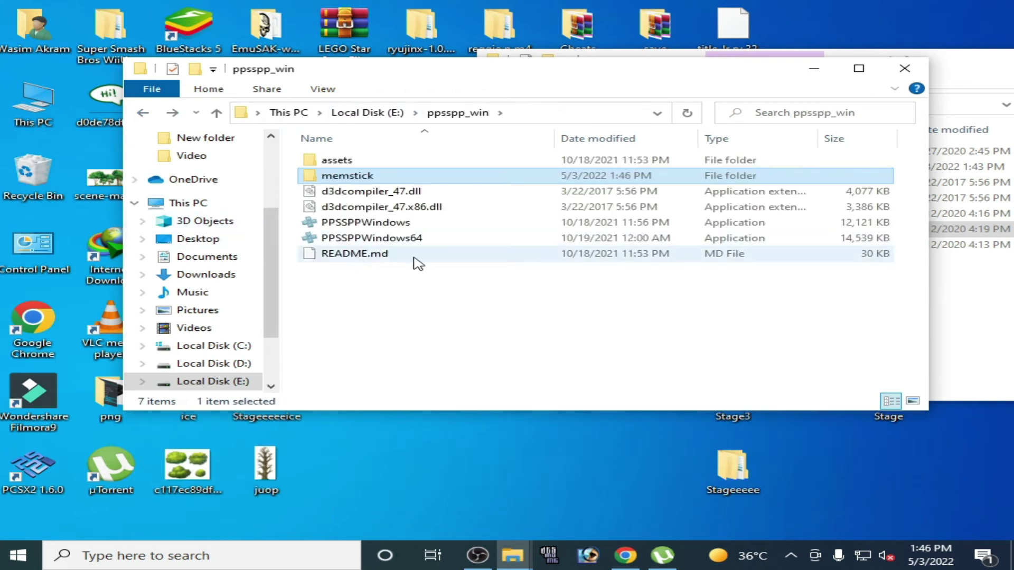
double_click(400, 239)
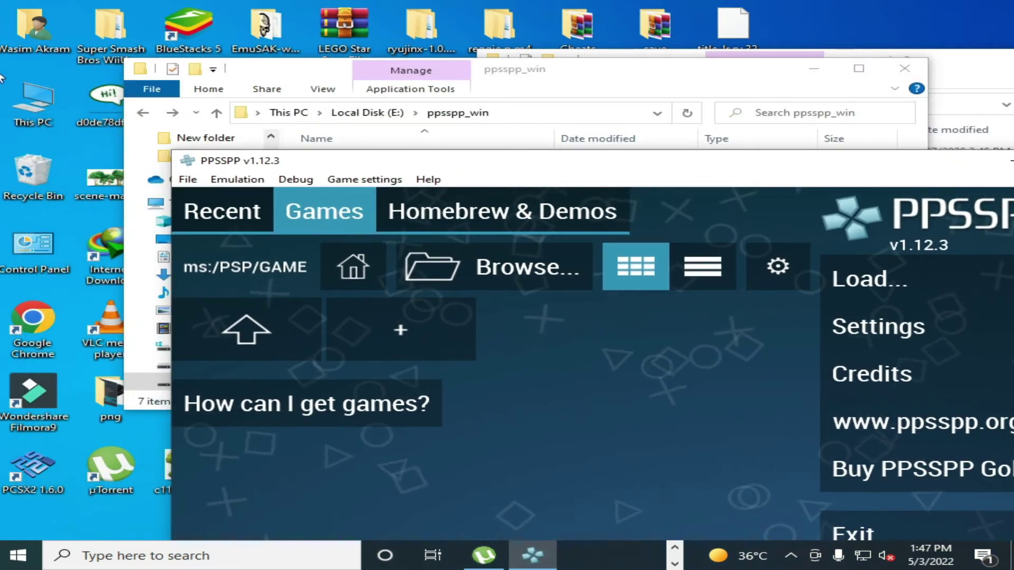
double_click(29, 76)
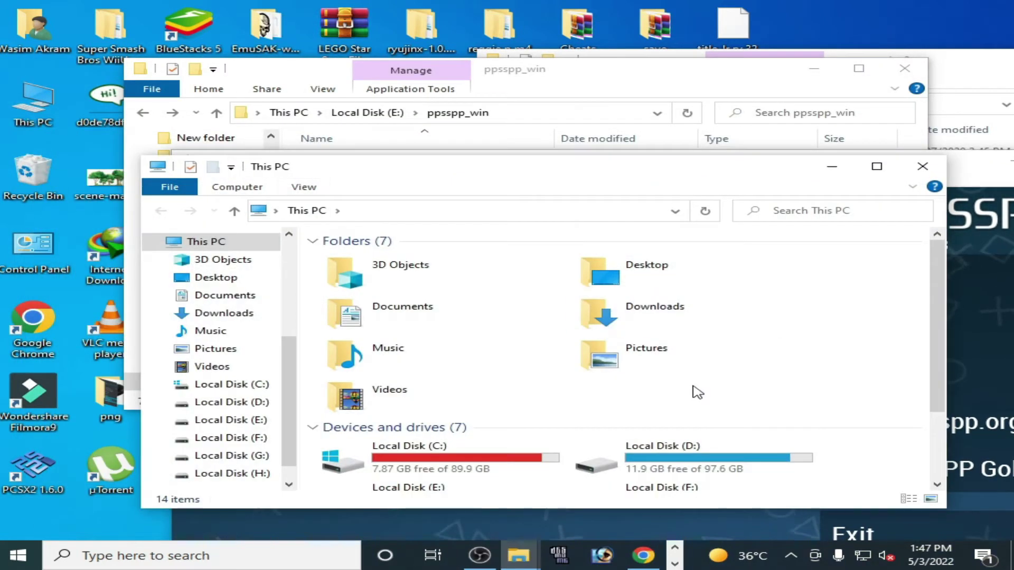
click(705, 467)
double_click(705, 468)
double_click(388, 465)
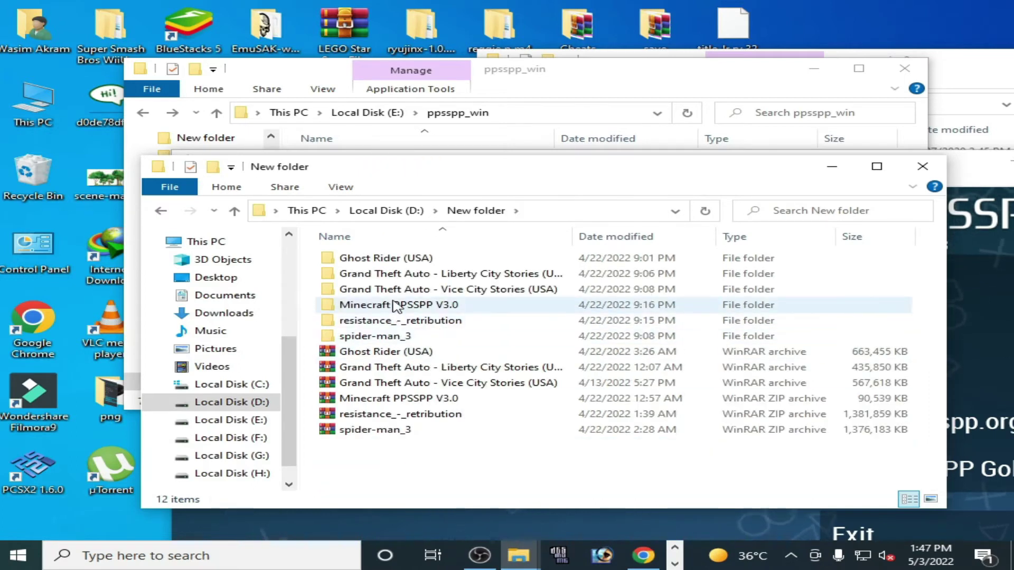
double_click(364, 258)
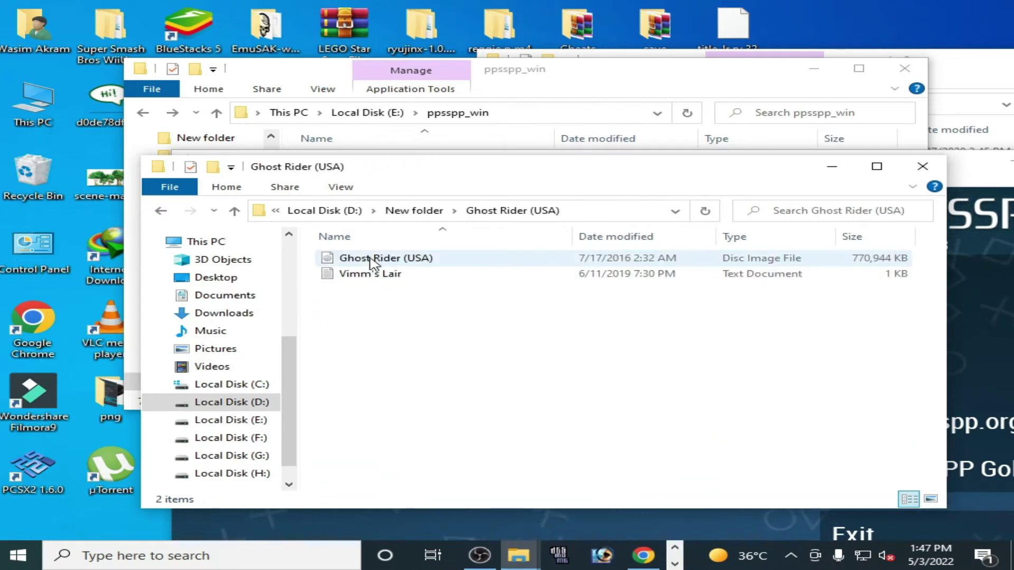
drag(372, 260, 970, 422)
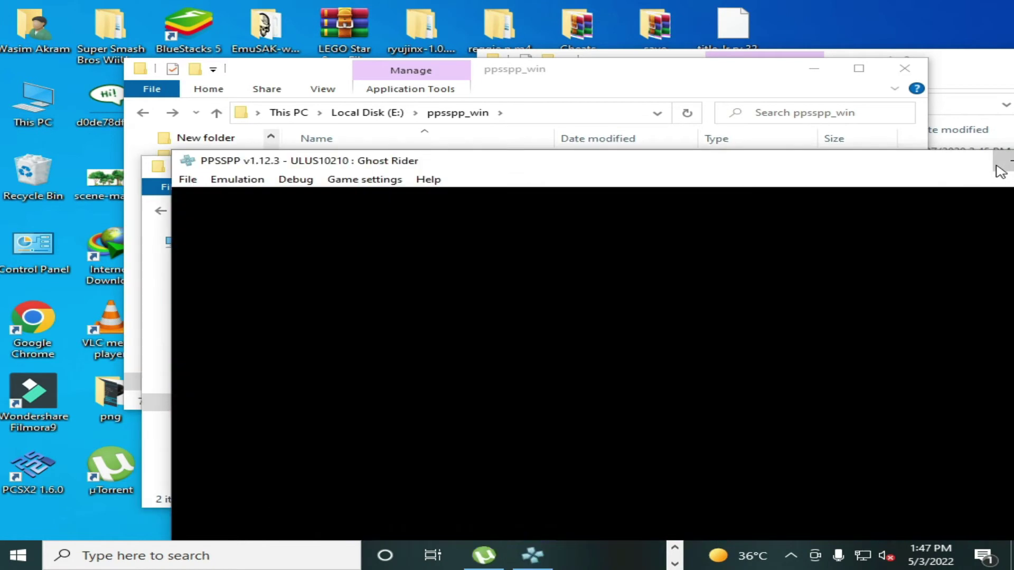
Step: Reposition the emulator window to view the loading game, and close both the emulator and the Ghost Rider (USA) folder
drag(811, 161, 692, 72)
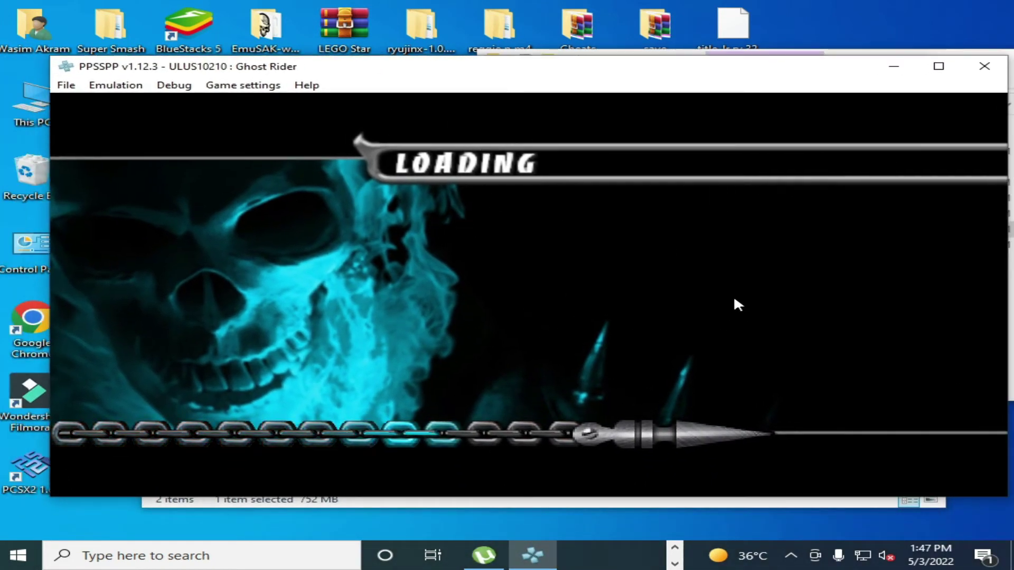
click(983, 67)
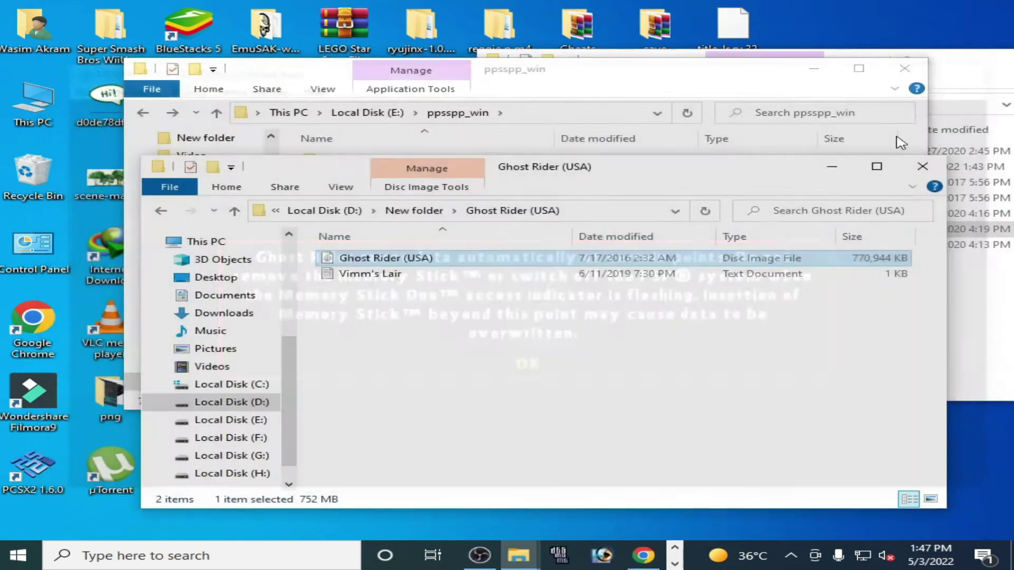
click(940, 175)
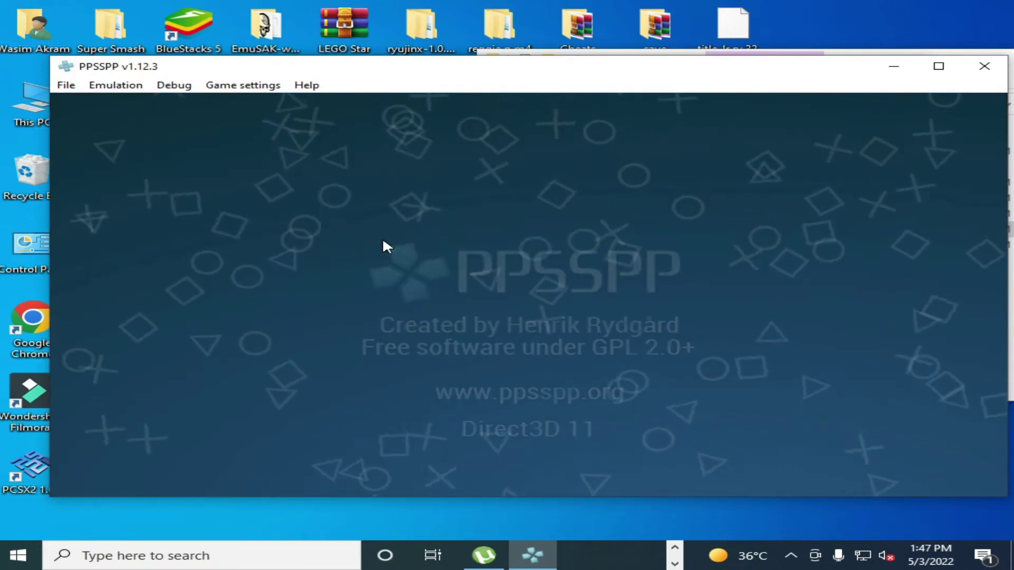
Step: Check the Emulation options in the relaunched emulator's System settings
click(768, 232)
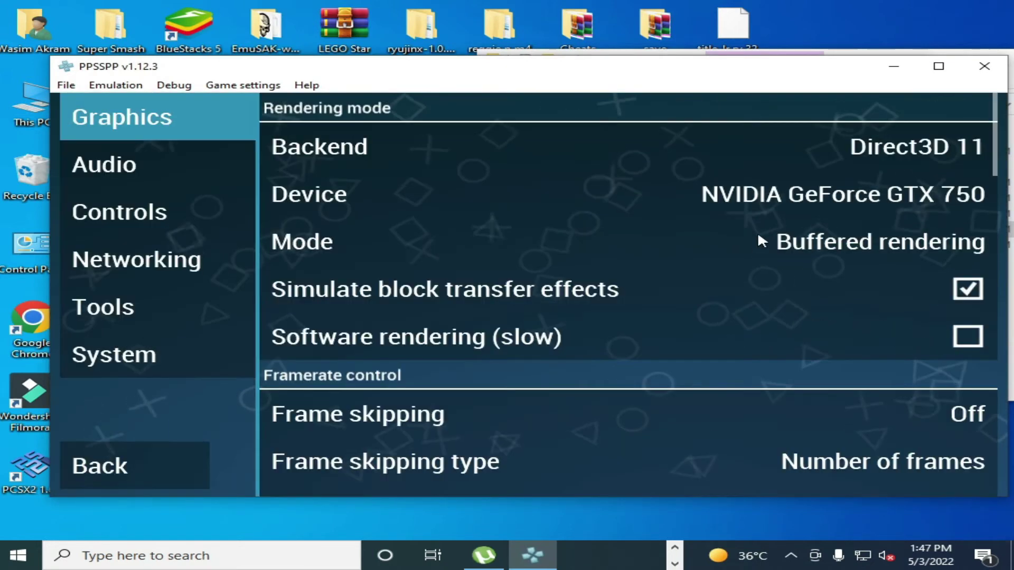
click(131, 363)
scroll(486, 377, down, 3)
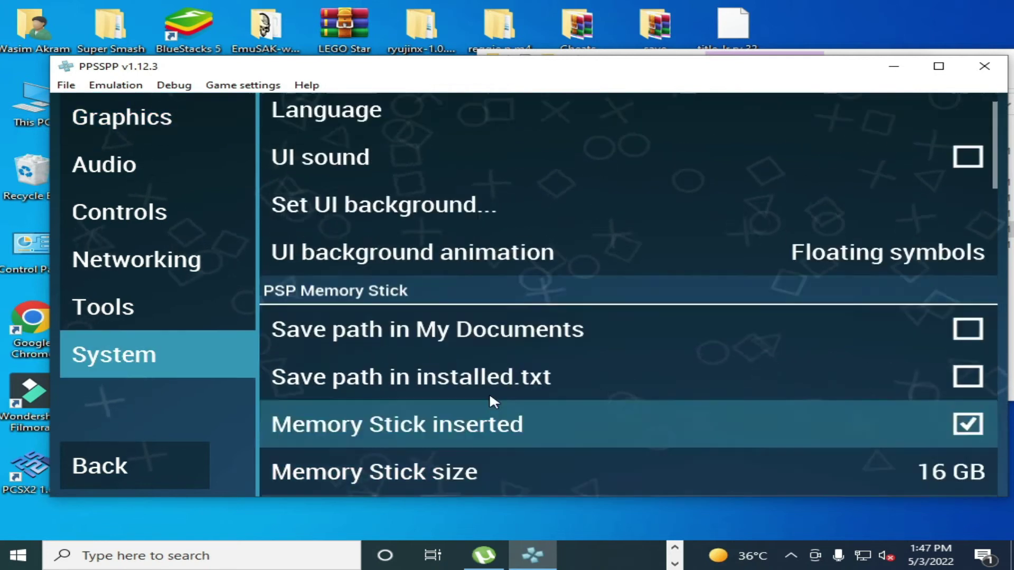
drag(533, 446, 536, 263)
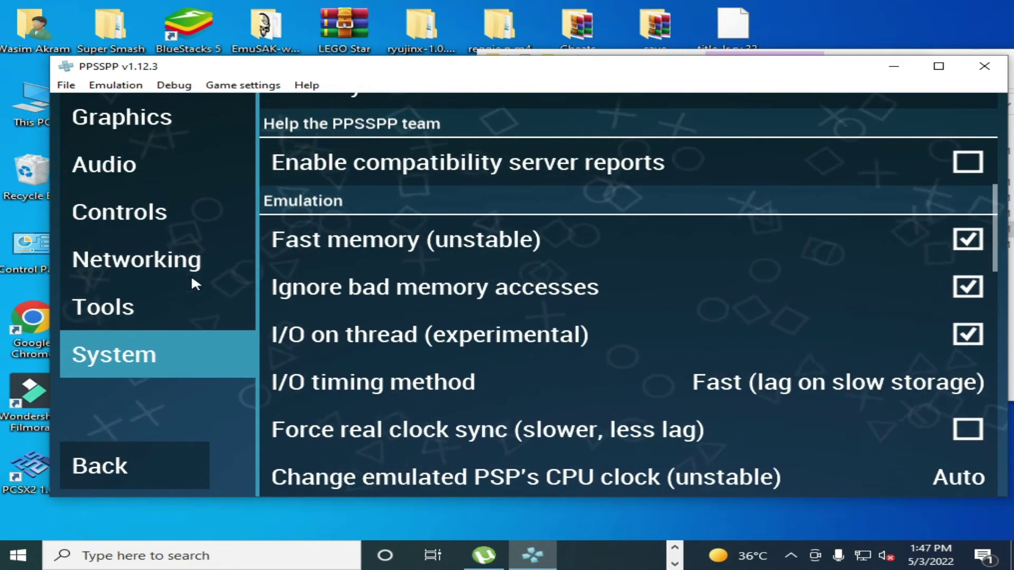
Step: Switch the rendering backend to Vulkan in the Graphics settings and restart the emulator to apply it
click(125, 124)
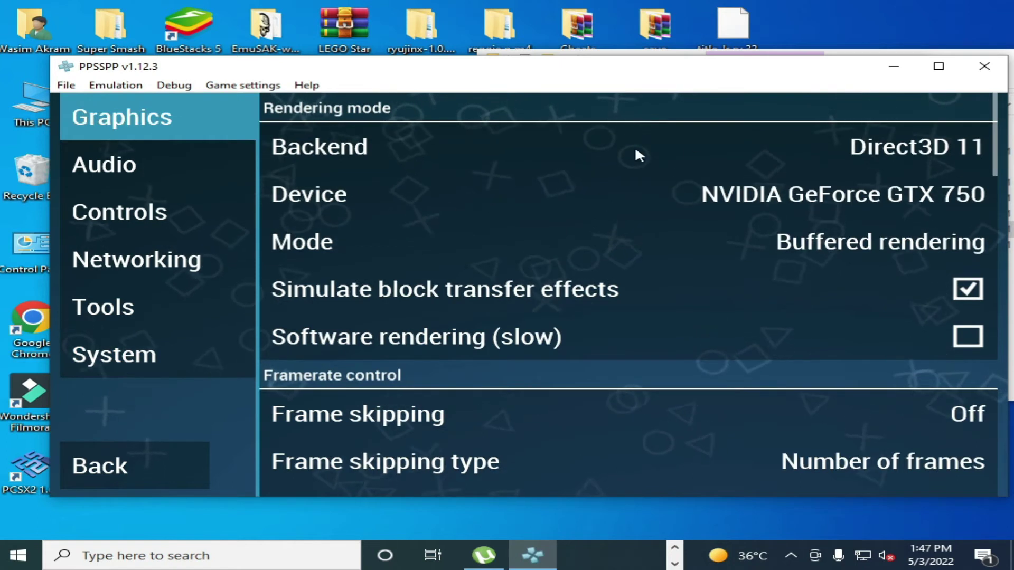
click(337, 150)
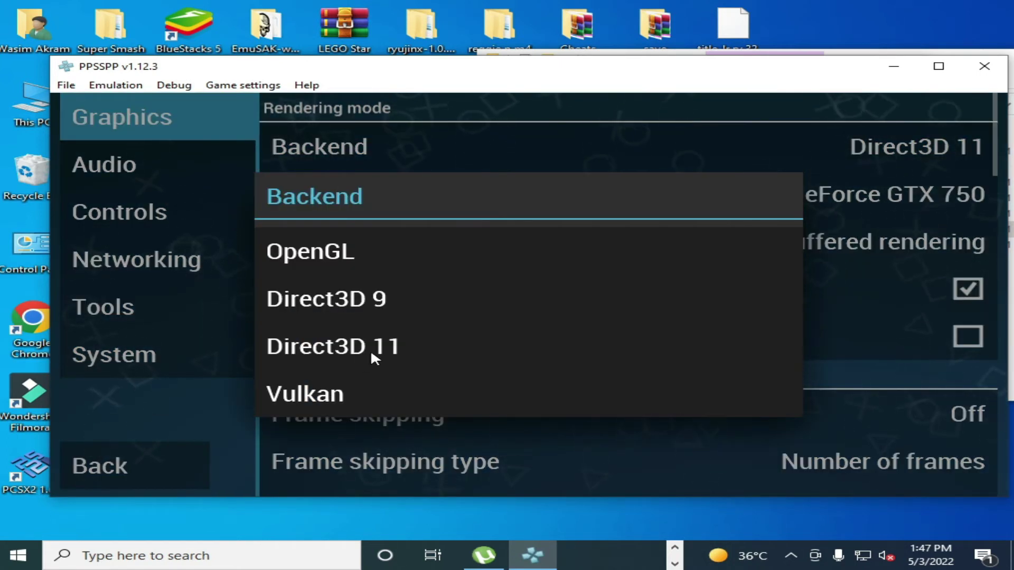
click(353, 404)
click(753, 198)
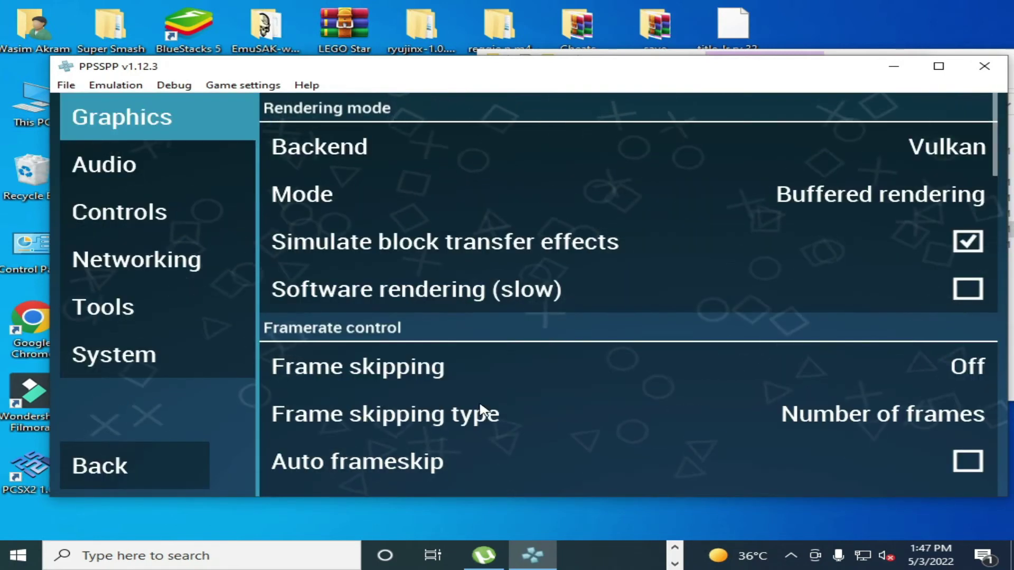
Step: Set the rendering mode to Skip buffer effects (non-buffered, faster)
drag(482, 409, 530, 400)
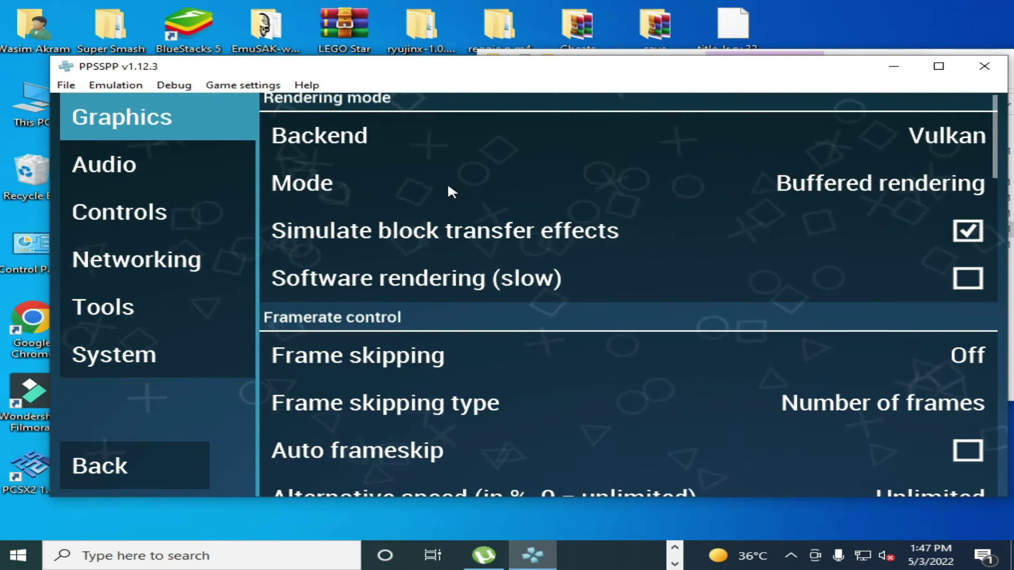
click(408, 190)
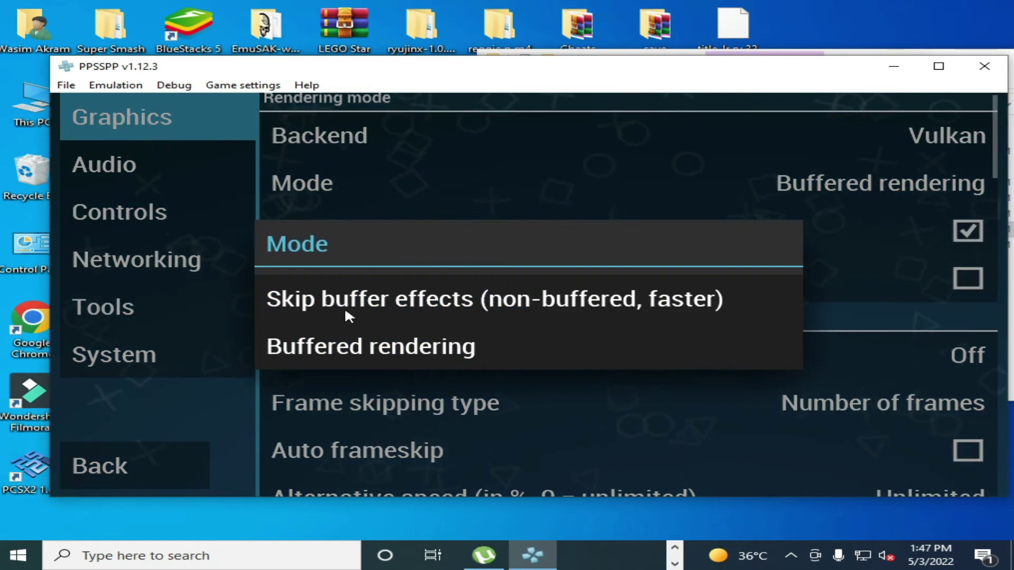
click(576, 301)
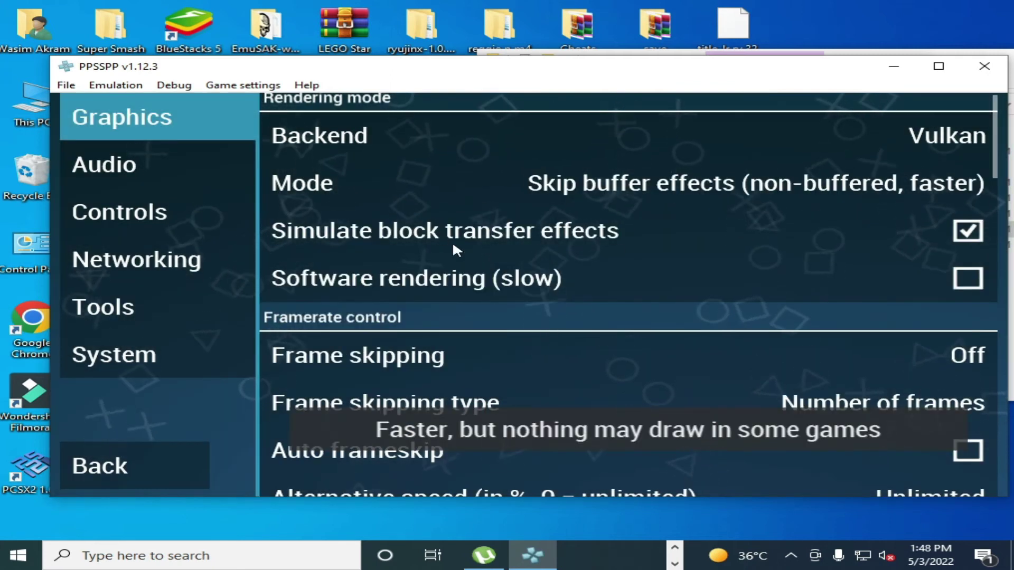
Step: Set the anisotropic filtering to 2× in the texture filtering options
drag(460, 308, 464, 204)
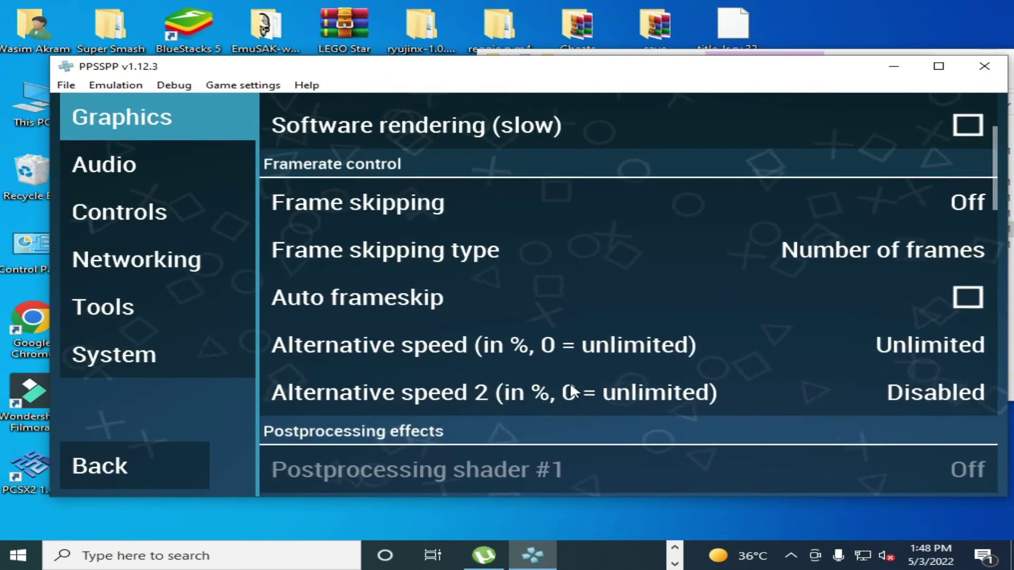
scroll(570, 391, down, 3)
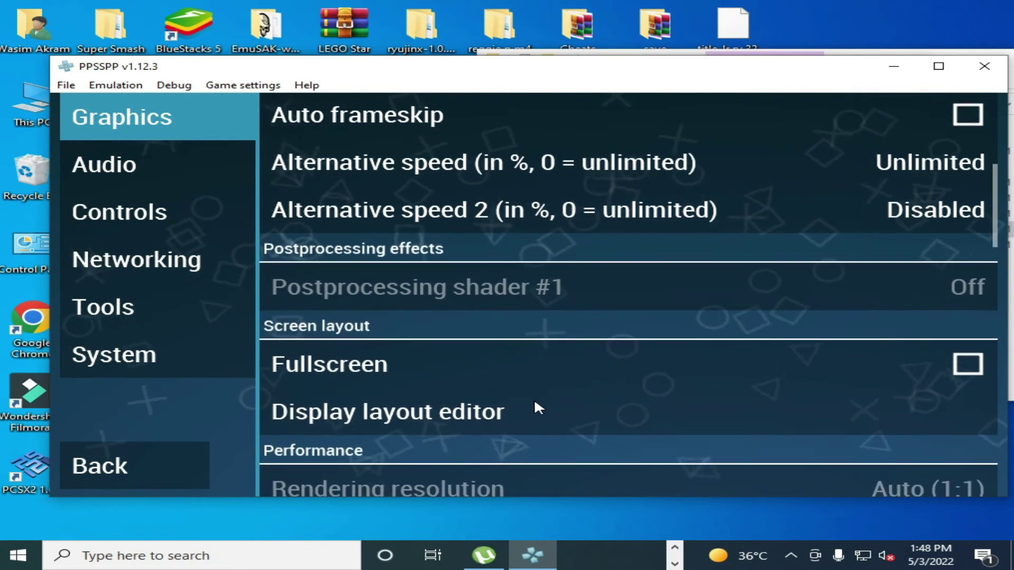
drag(534, 398, 532, 168)
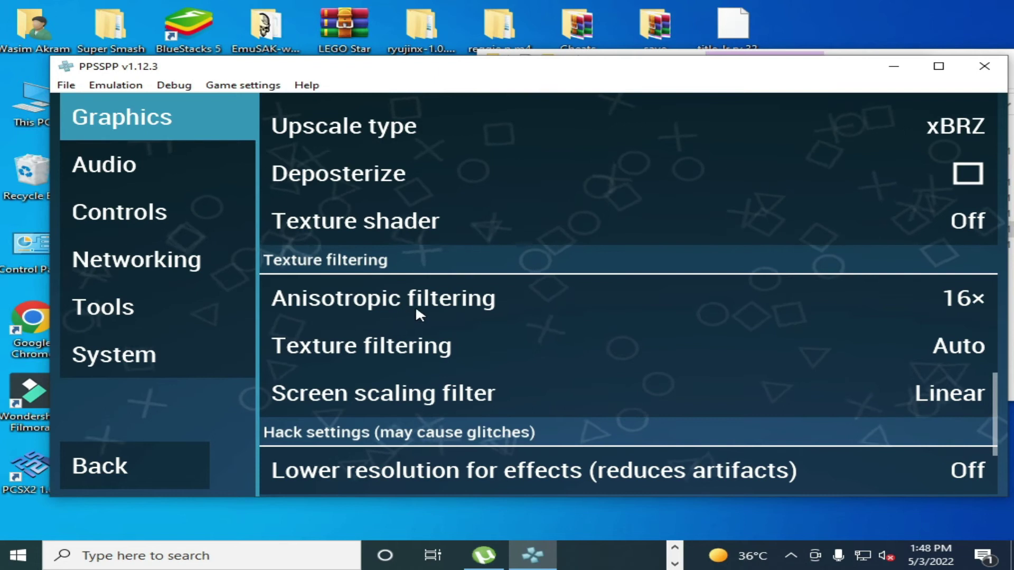
click(750, 296)
click(288, 276)
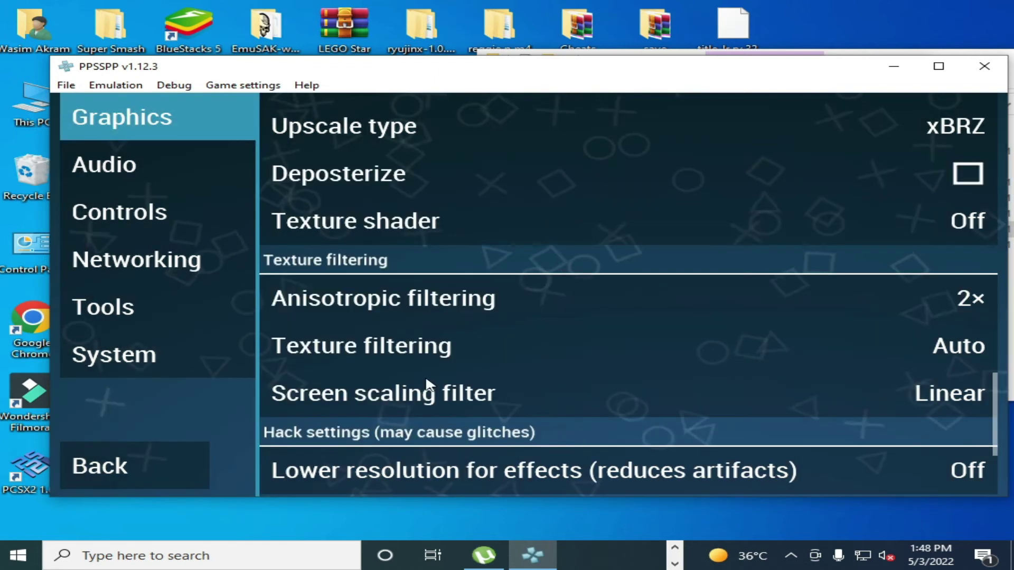
Step: Set the emulated PSP's CPU clock to 126 MHz in the System settings and try to start the recent Ghost Rider game
drag(502, 397, 505, 204)
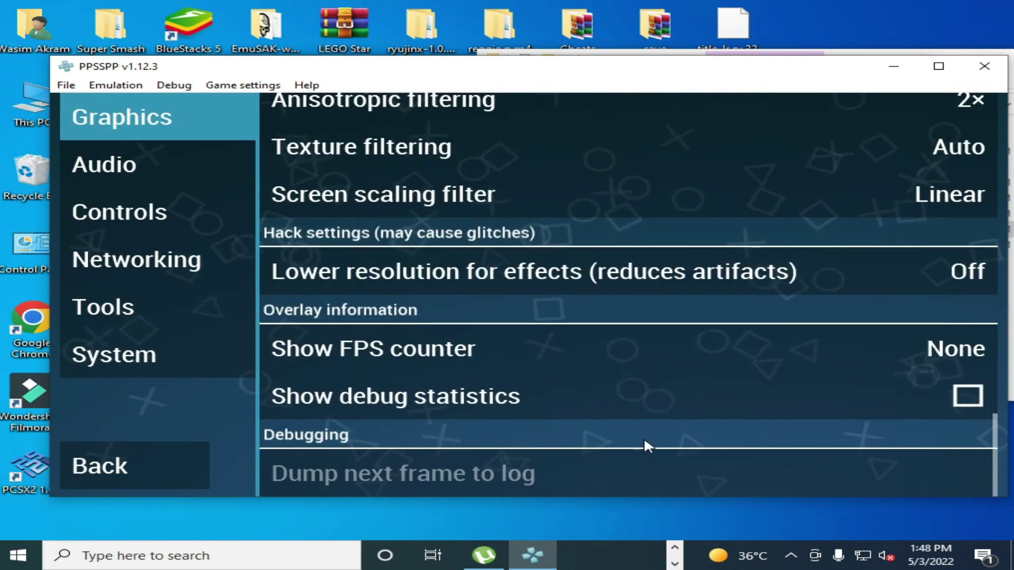
scroll(651, 392, up, 6)
drag(611, 418, 607, 287)
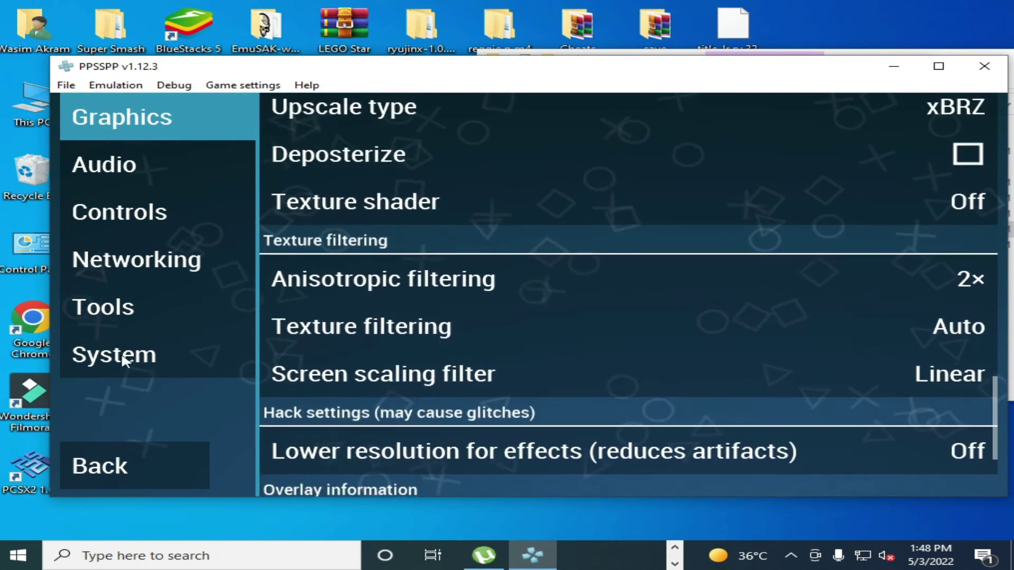
click(130, 356)
drag(516, 461, 500, 233)
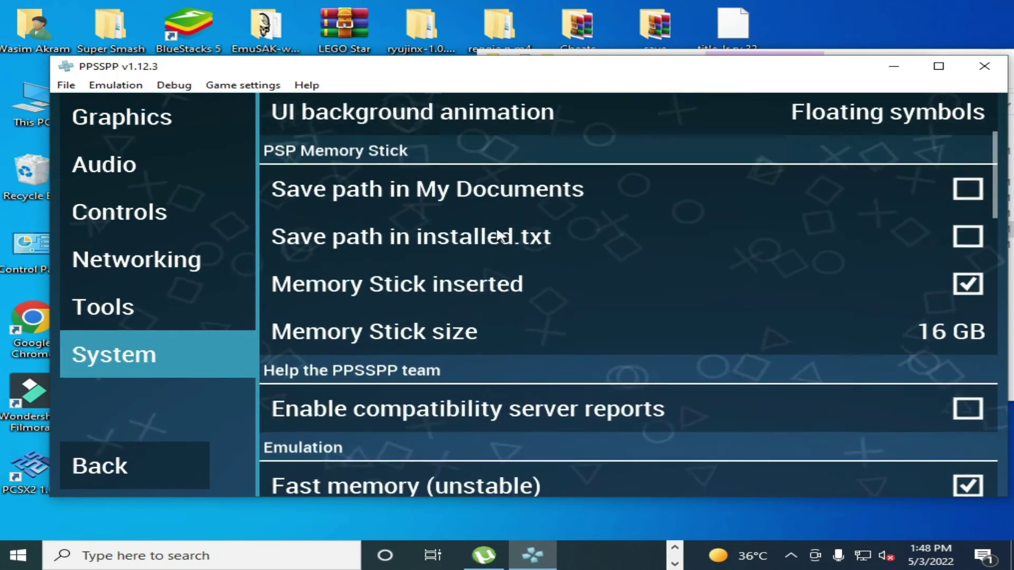
drag(500, 398, 543, 190)
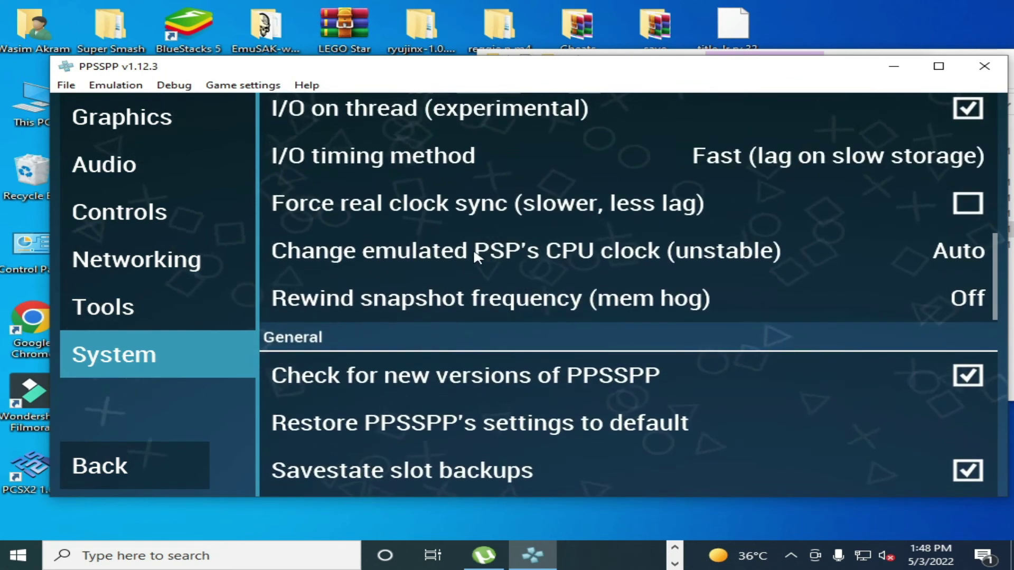
click(465, 259)
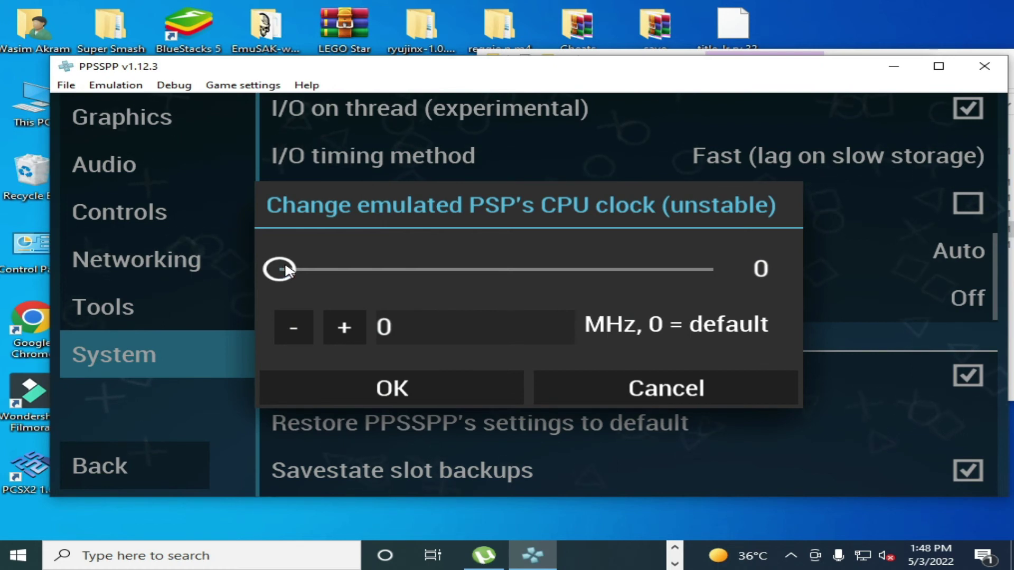
drag(290, 270, 334, 266)
click(406, 385)
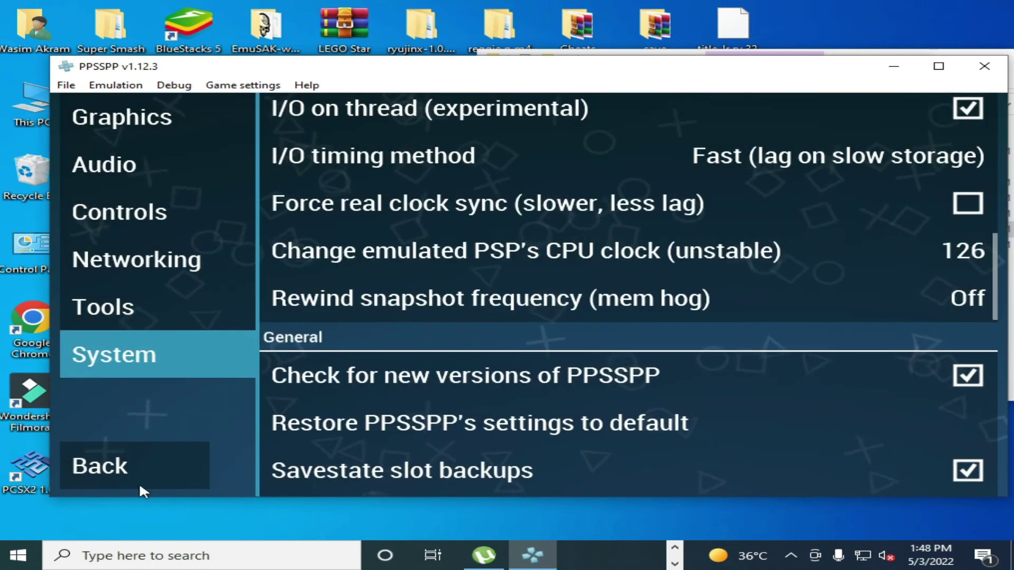
click(111, 465)
click(135, 179)
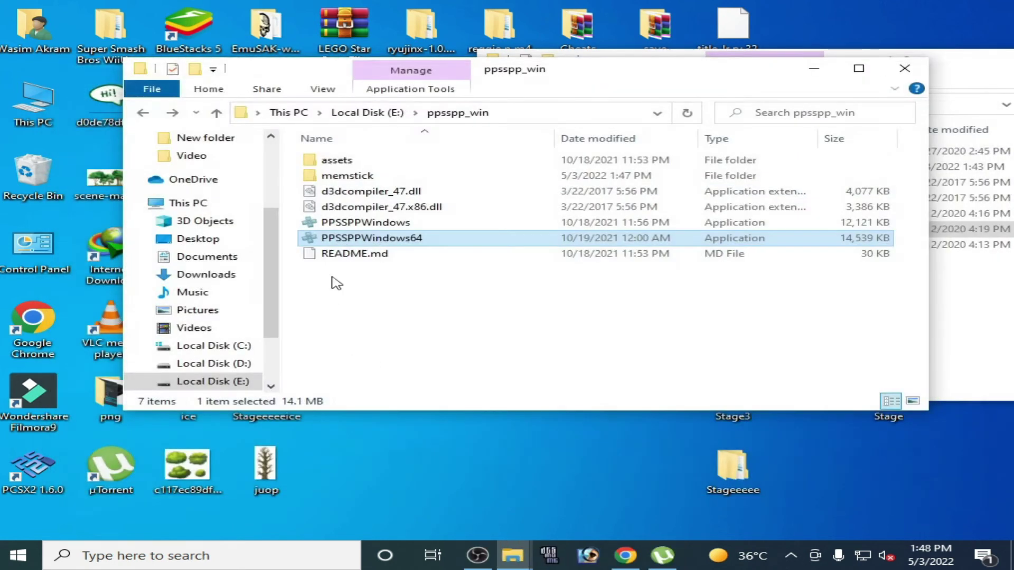
Step: Relaunch PPSSPPWindows64 from the ppsspp_win folder and bring up the Emulation options in its System settings
double_click(355, 238)
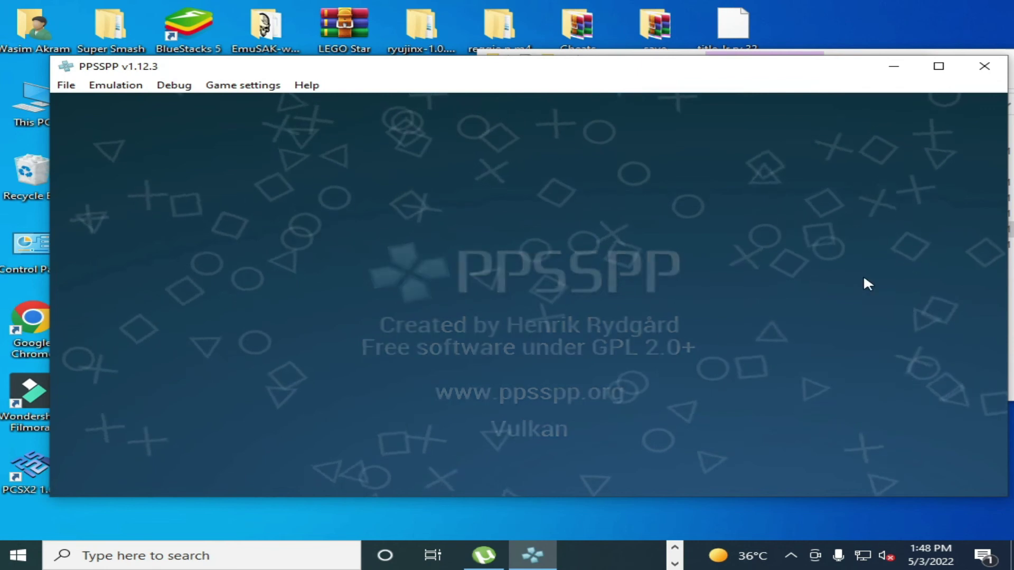
click(776, 244)
click(143, 356)
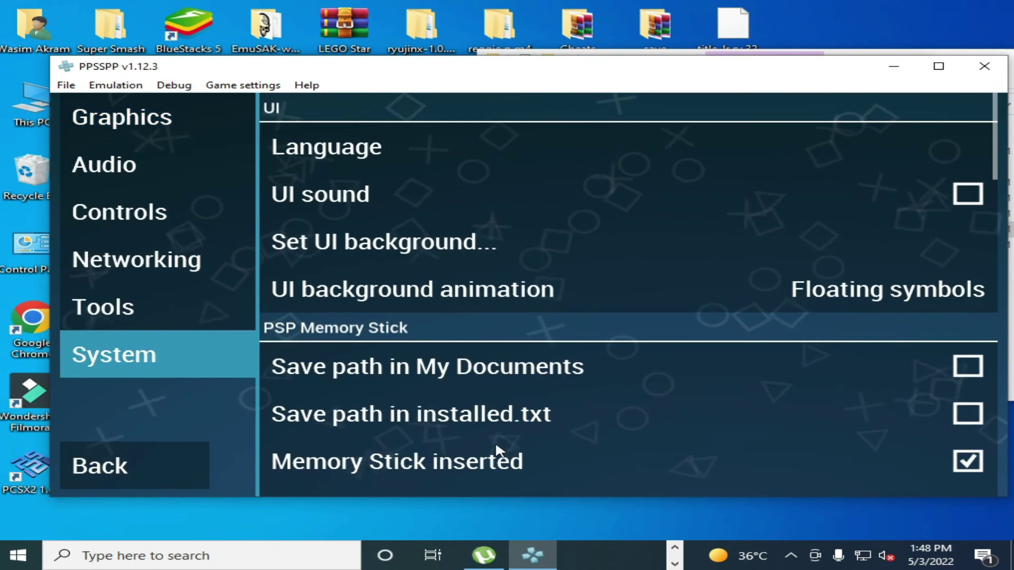
scroll(496, 448, down, 10)
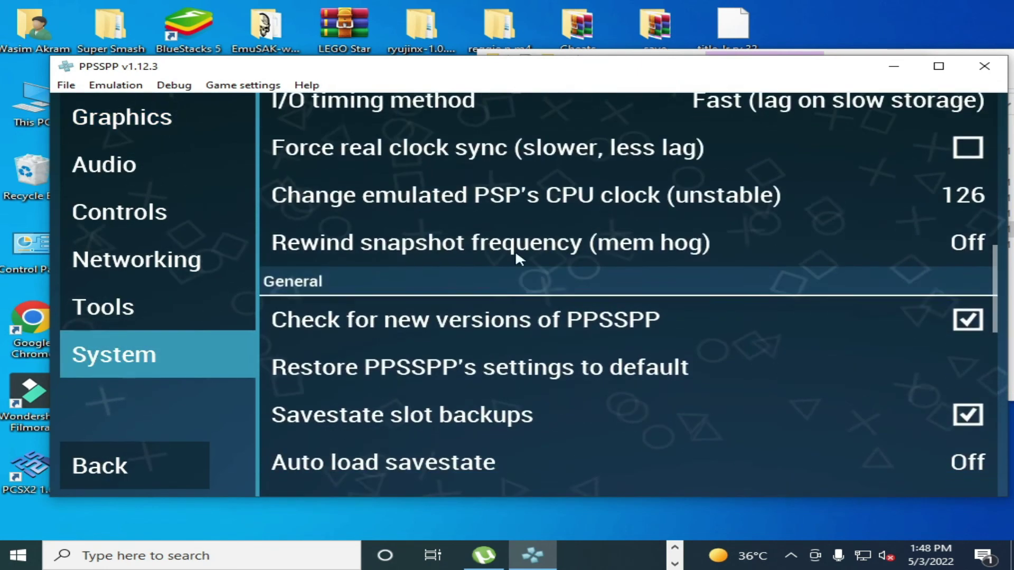
scroll(552, 344, up, 4)
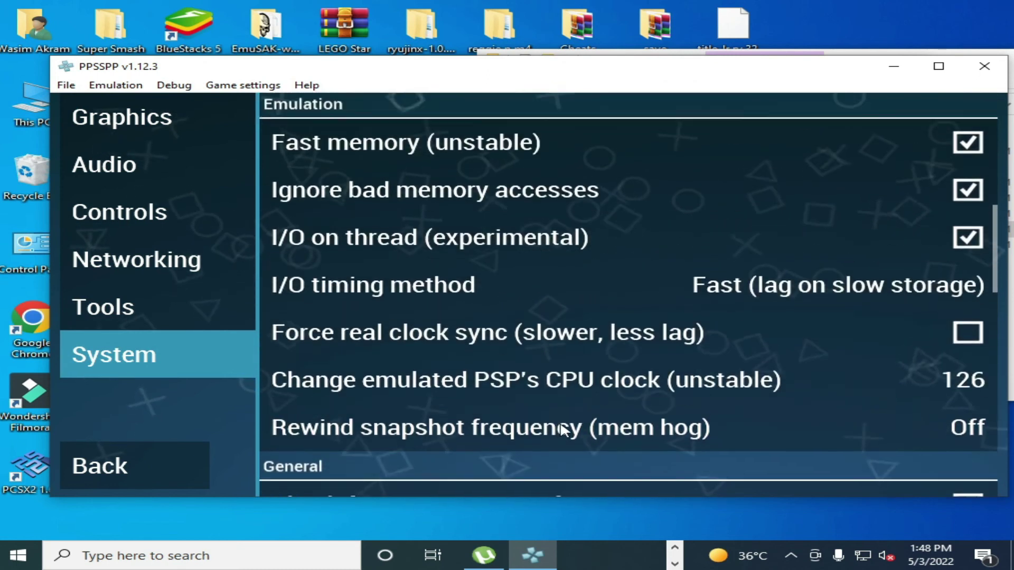
scroll(477, 379, down, 1)
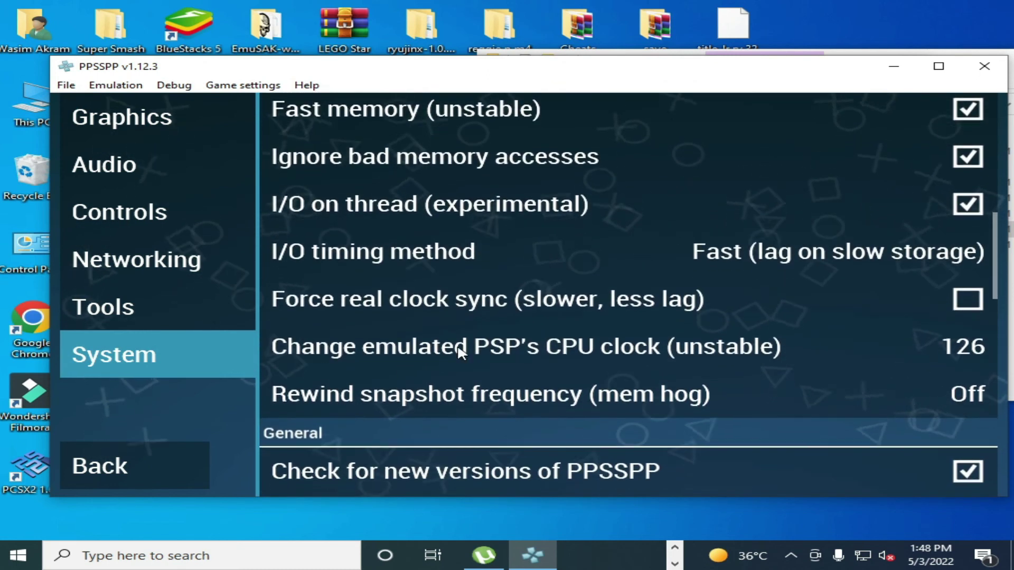
Step: Set the emulated PSP's CPU clock to 0 MHz (default) and start the recent Ghost Rider game
click(442, 346)
drag(332, 270, 231, 264)
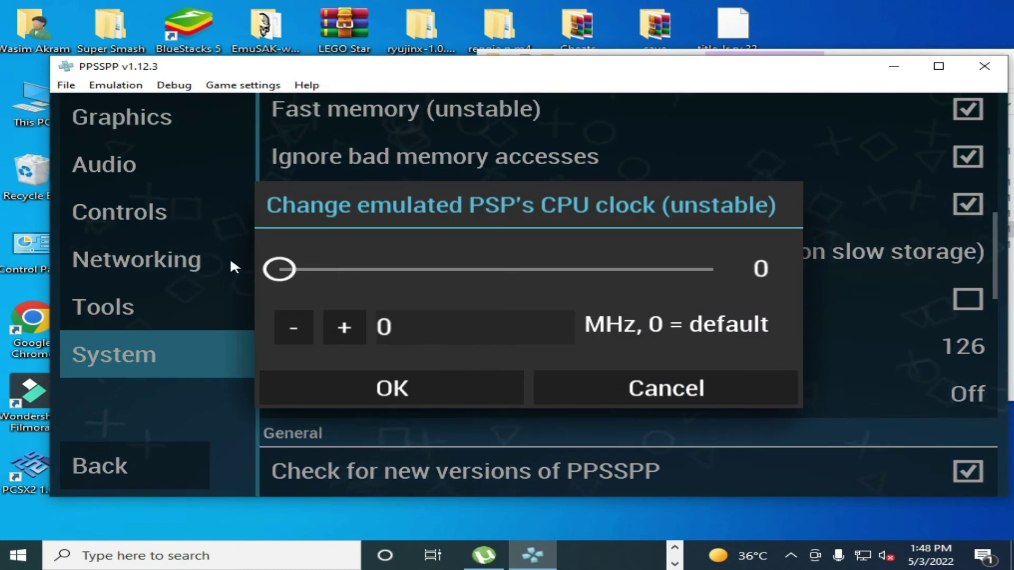
click(398, 389)
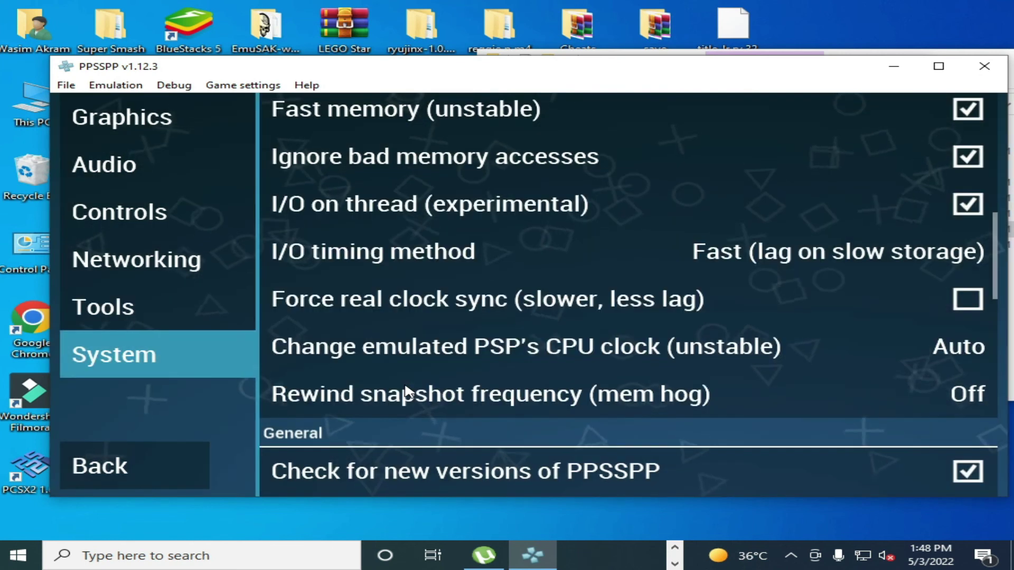
click(172, 455)
click(143, 161)
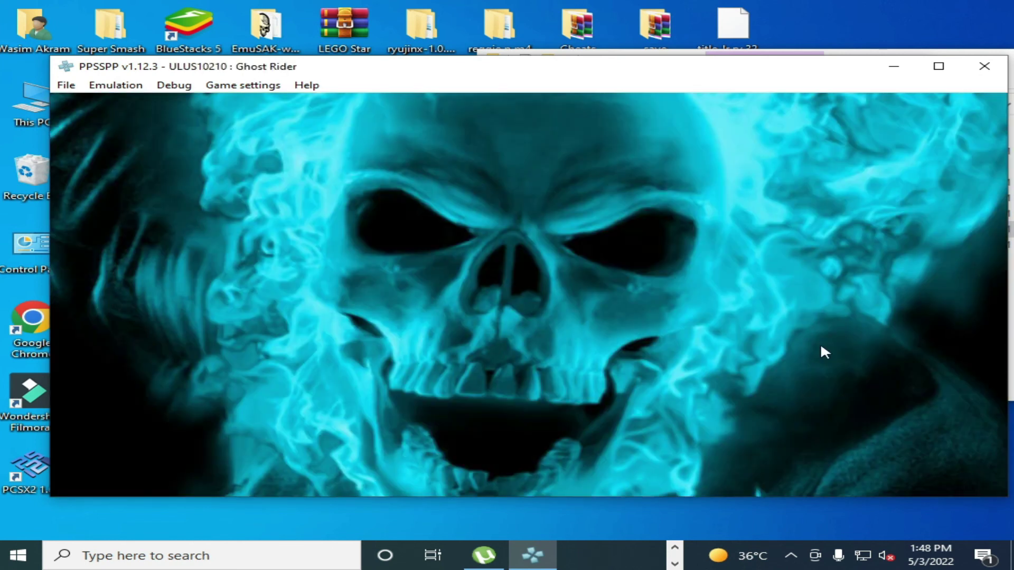